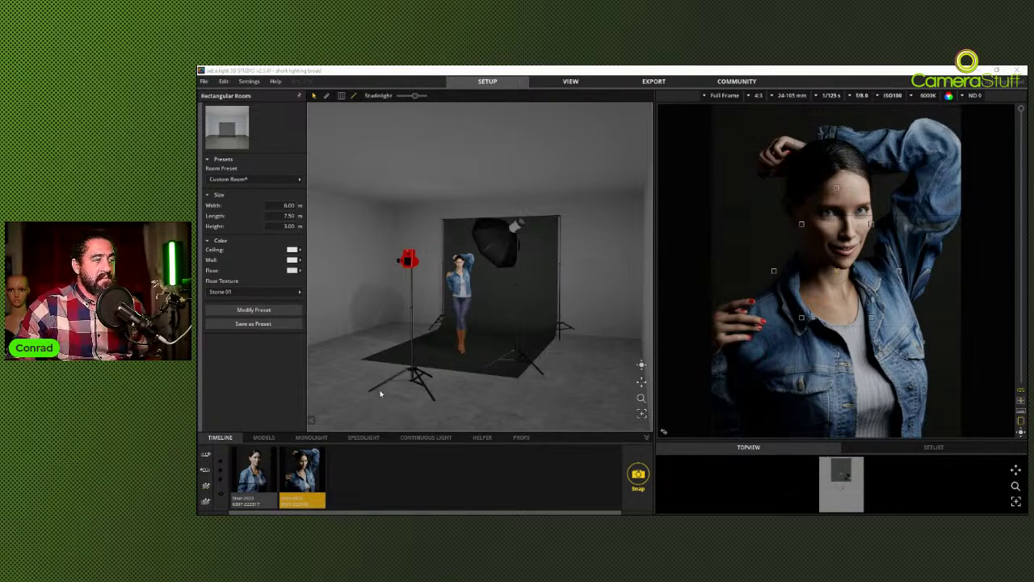
# - Turn the model to a yaw of about 4.4° and move the octaform light to about X 3.79 m, Y 3.36 m
pyautogui.scroll(2, 488, 378)
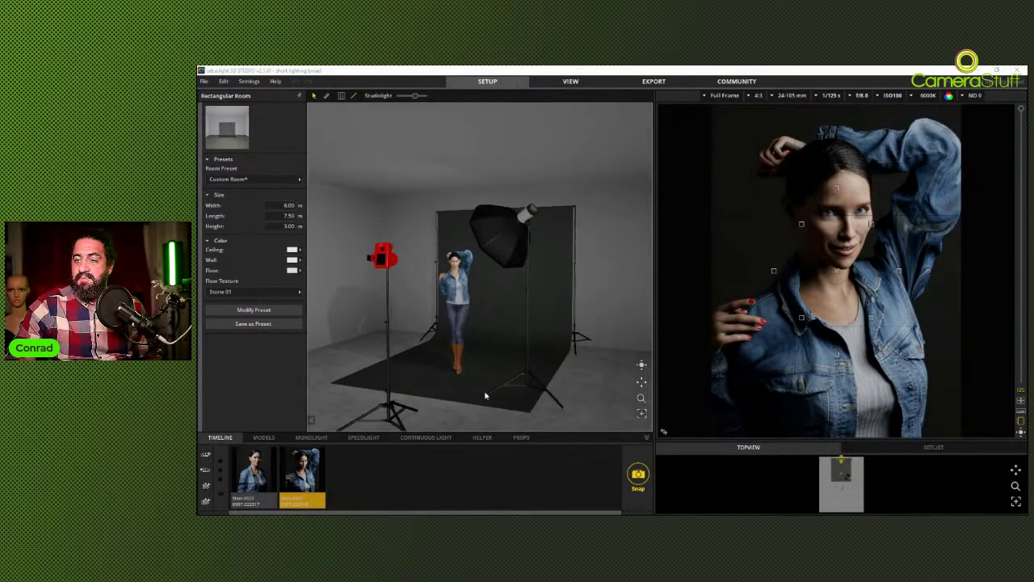
pyautogui.scroll(1, 483, 394)
pyautogui.moveTo(459, 418)
pyautogui.mouseDown(button='right')
pyautogui.moveTo(509, 411)
pyautogui.moveTo(478, 416)
pyautogui.mouseUp(button='right')
pyautogui.click(557, 244)
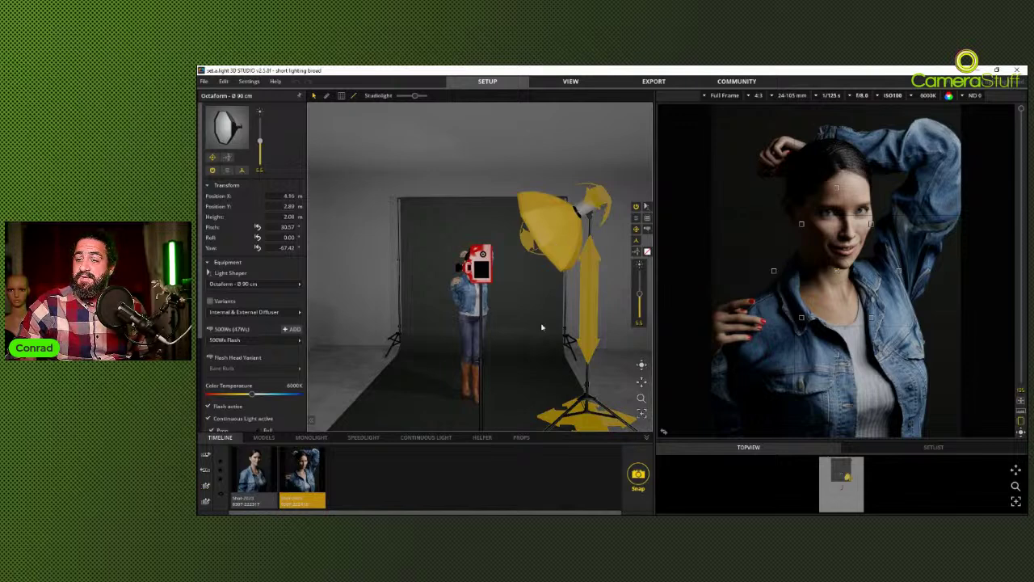
pyautogui.moveTo(523, 375); pyautogui.dragTo(565, 372, button='right')
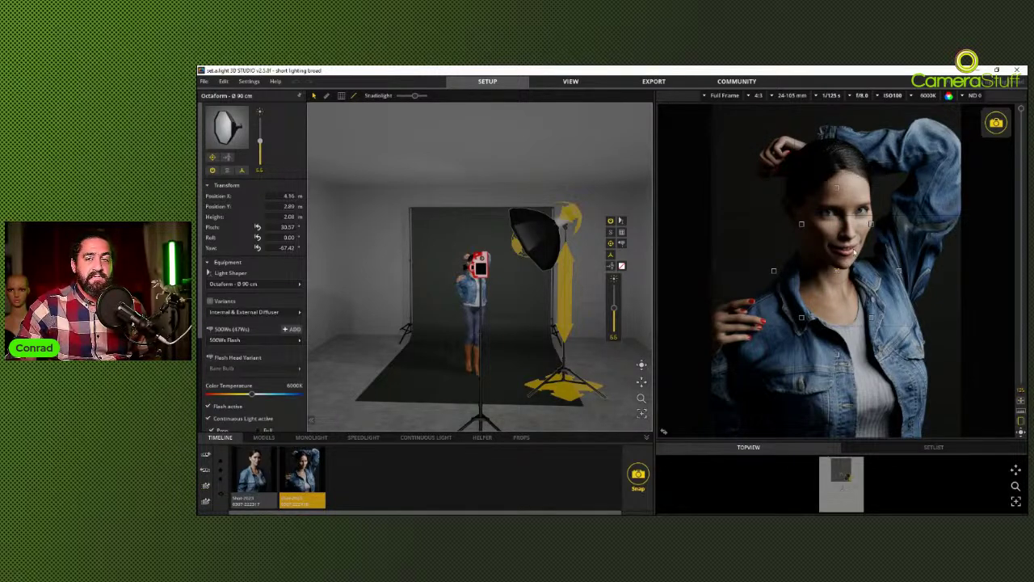
pyautogui.click(462, 297)
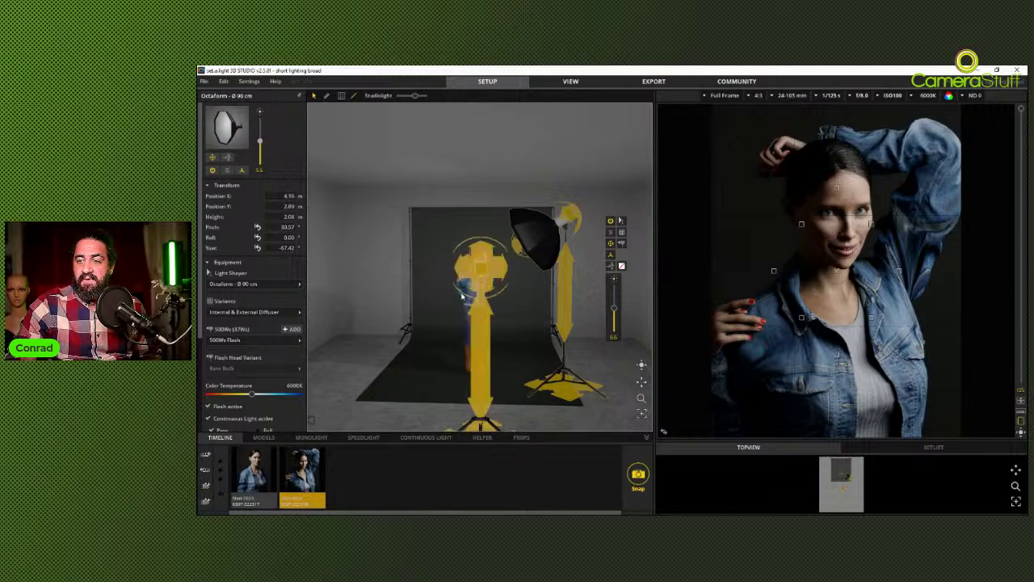
pyautogui.click(504, 372)
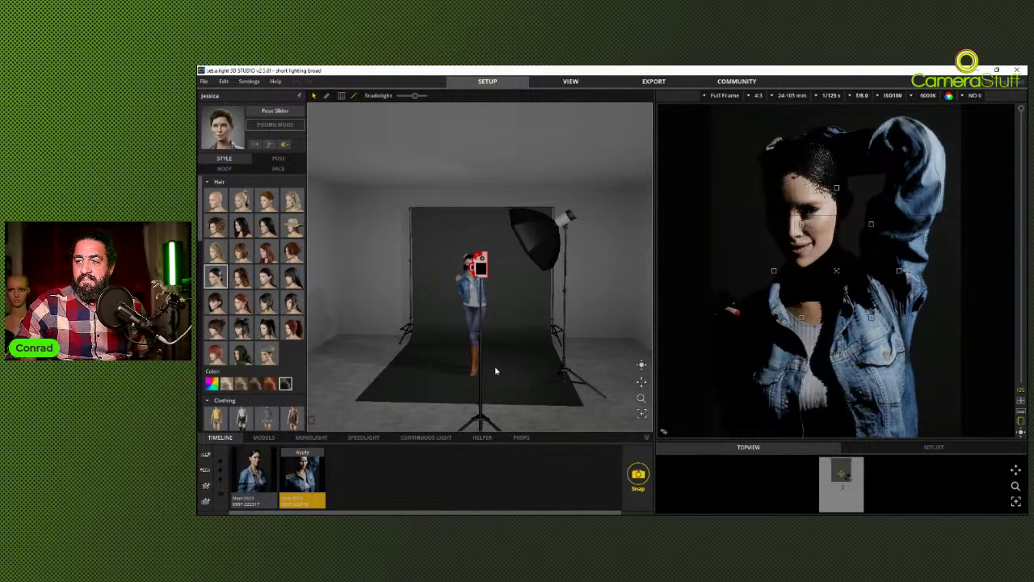
pyautogui.click(495, 371)
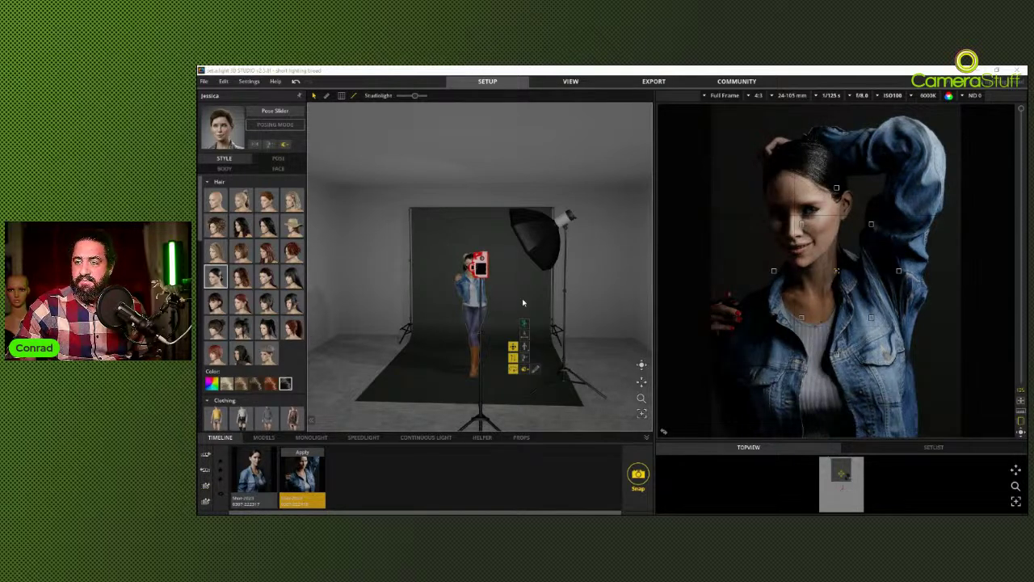
pyautogui.click(565, 383)
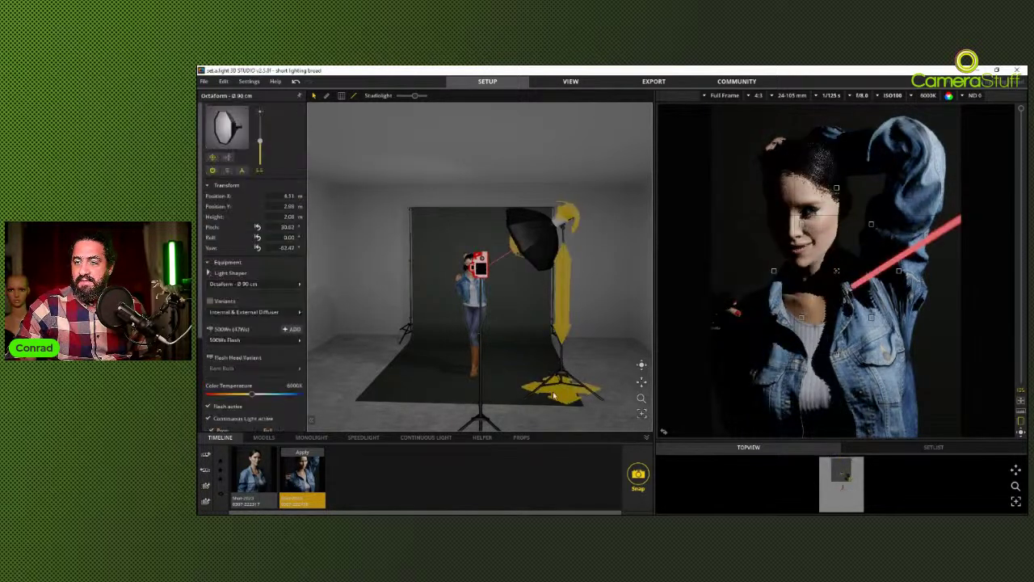
pyautogui.moveTo(554, 396); pyautogui.dragTo(535, 401)
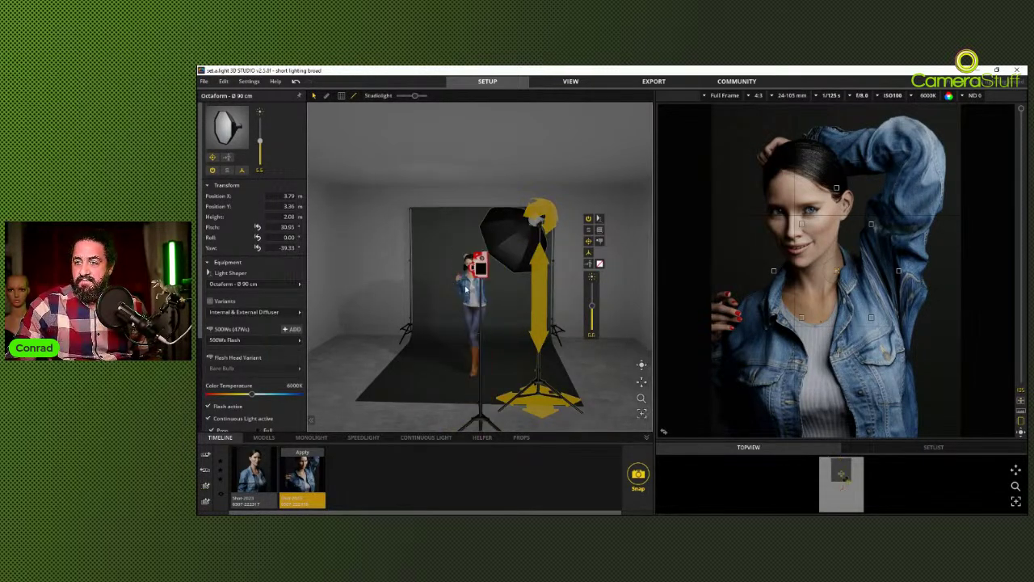
# - Apply the first standing preset pose with crossed arms to the model and turn her to a yaw of about -6.4°
pyautogui.click(466, 292)
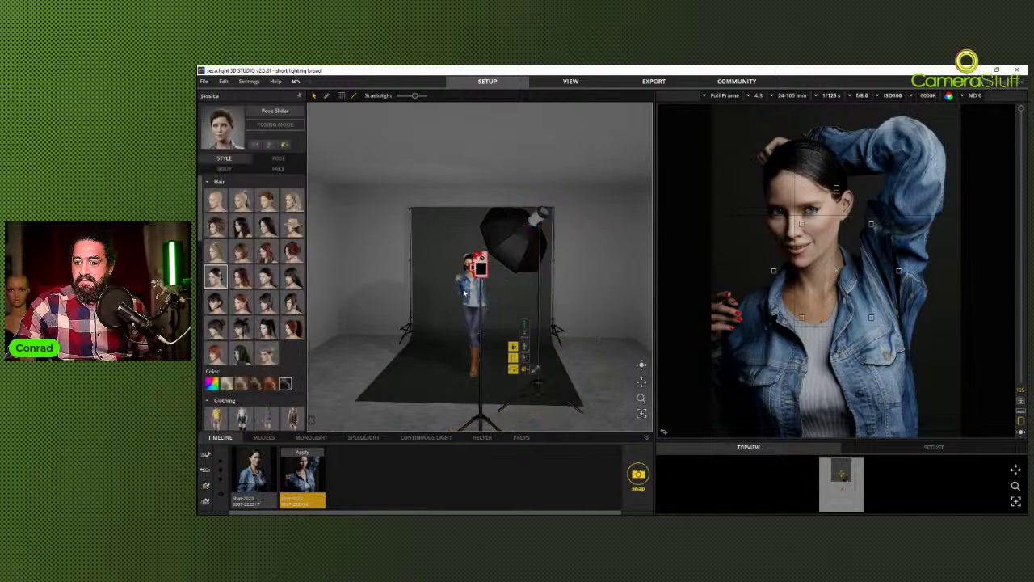
pyautogui.click(278, 158)
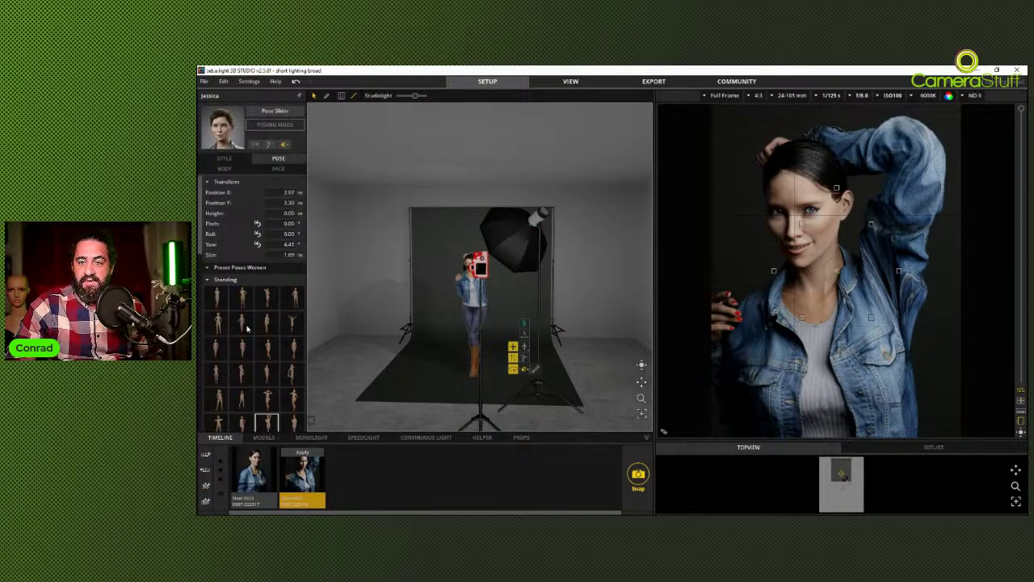
pyautogui.click(215, 298)
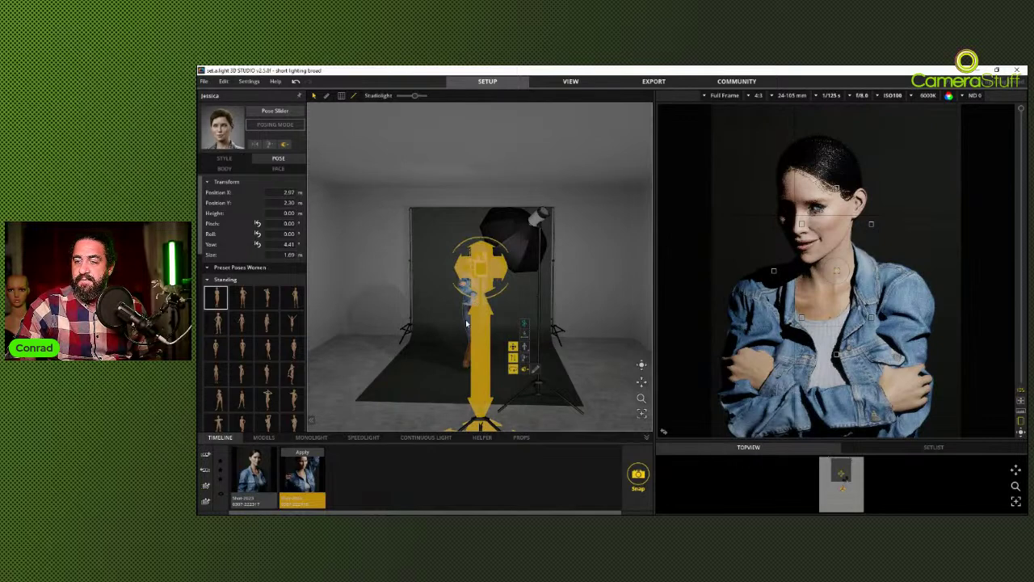
pyautogui.moveTo(514, 372); pyautogui.dragTo(522, 369)
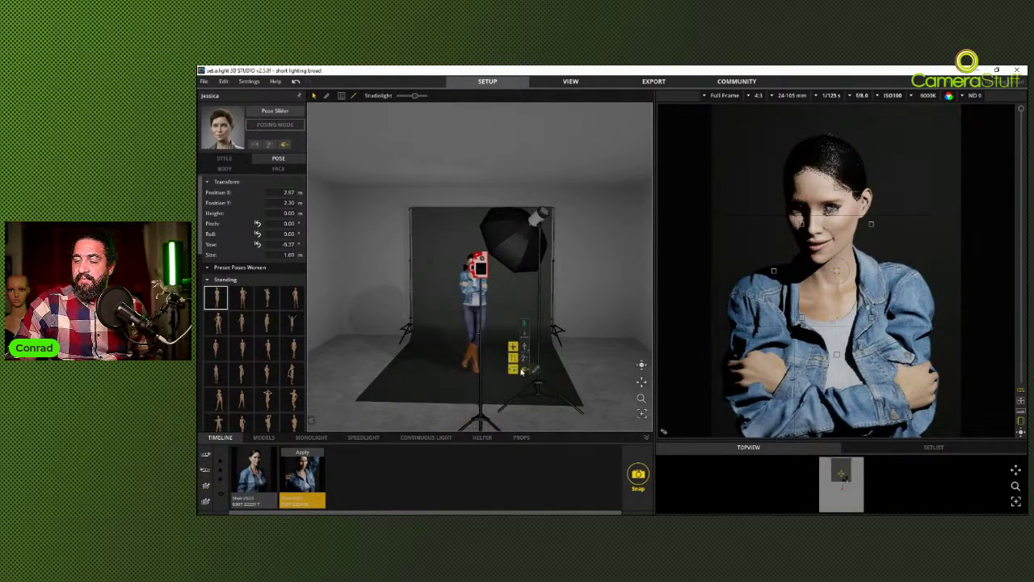
# - Move the octaform light slightly farther to the model's side, to about X 3.88 m, Y 3.24 m
pyautogui.click(538, 396)
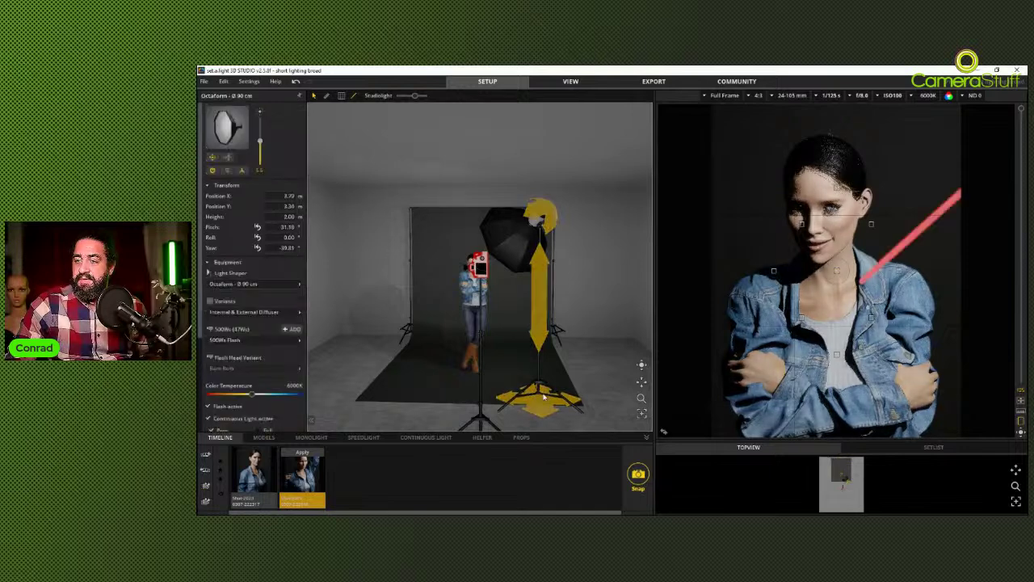
pyautogui.moveTo(538, 396); pyautogui.dragTo(547, 393)
pyautogui.moveTo(529, 318)
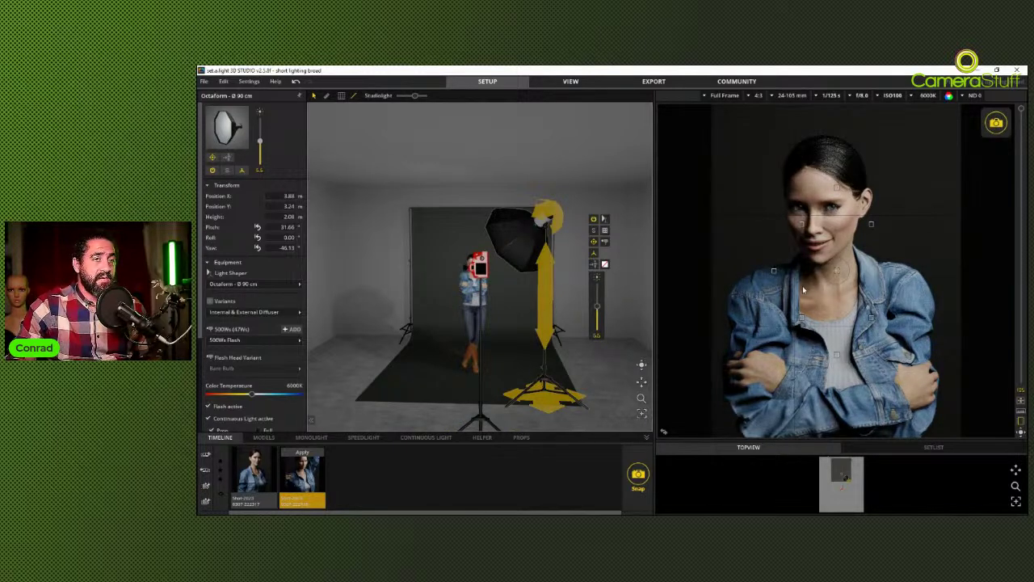
# - Turn the model's body toward the octaform light and move the light around to about X 4.04 m, Y 2.73 m
pyautogui.click(468, 300)
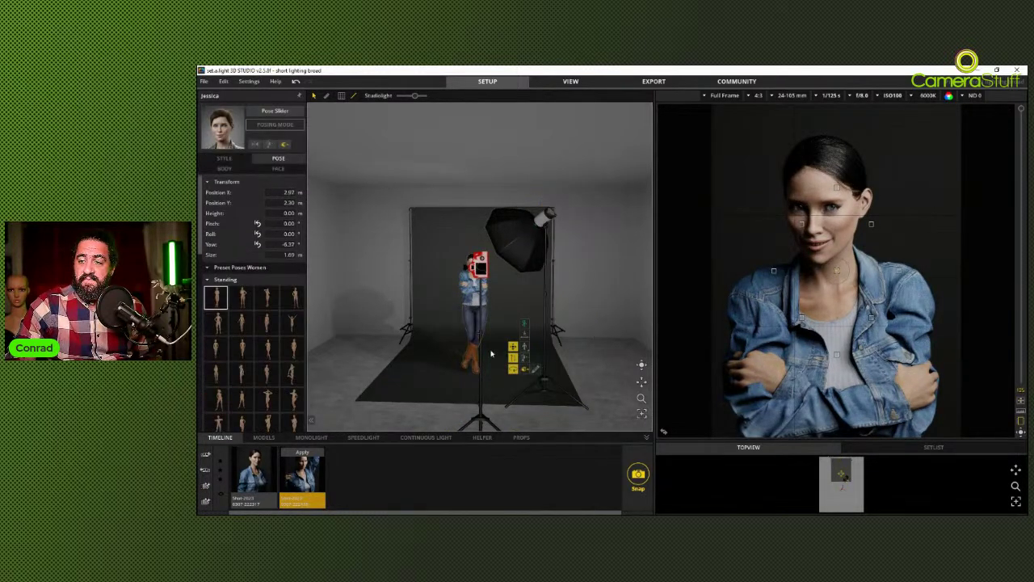
pyautogui.moveTo(512, 369); pyautogui.dragTo(534, 370)
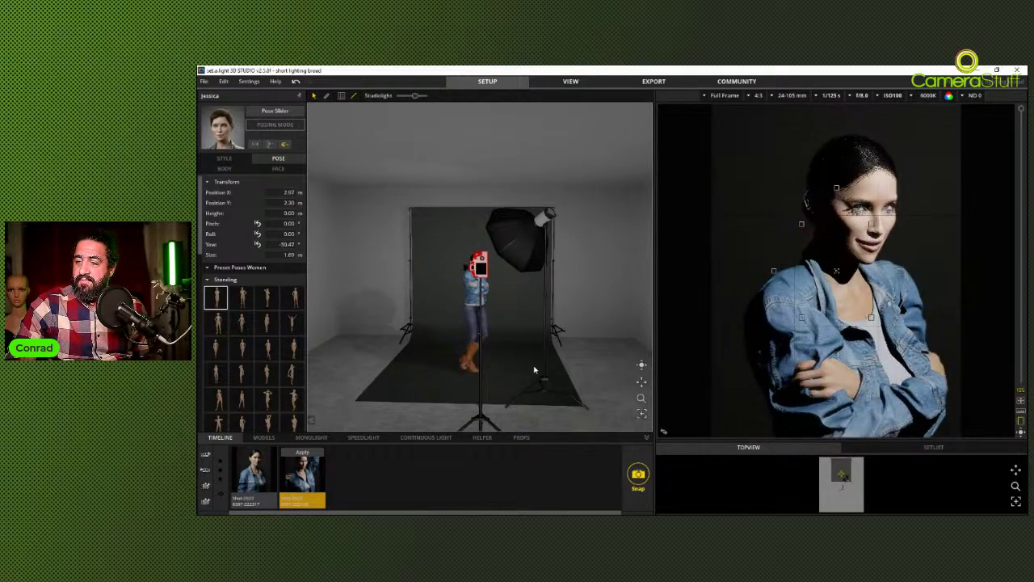
pyautogui.click(543, 380)
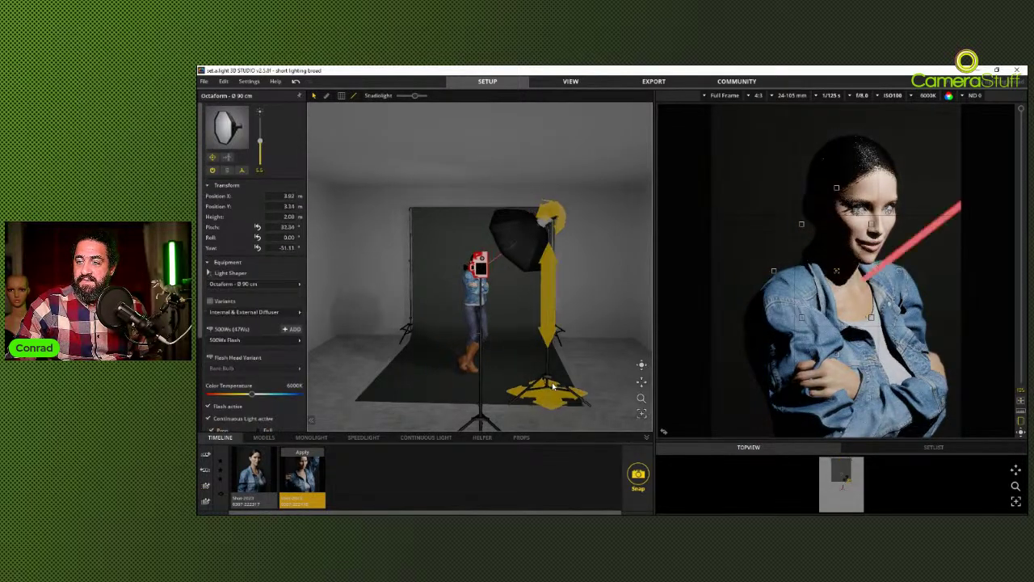
pyautogui.moveTo(554, 384); pyautogui.dragTo(556, 385)
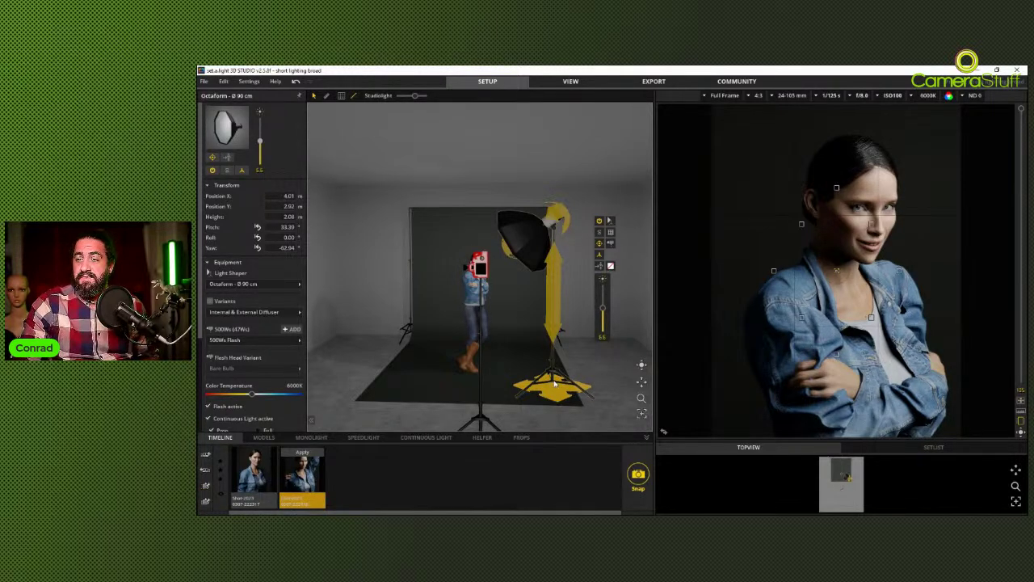
pyautogui.moveTo(555, 383); pyautogui.dragTo(555, 376)
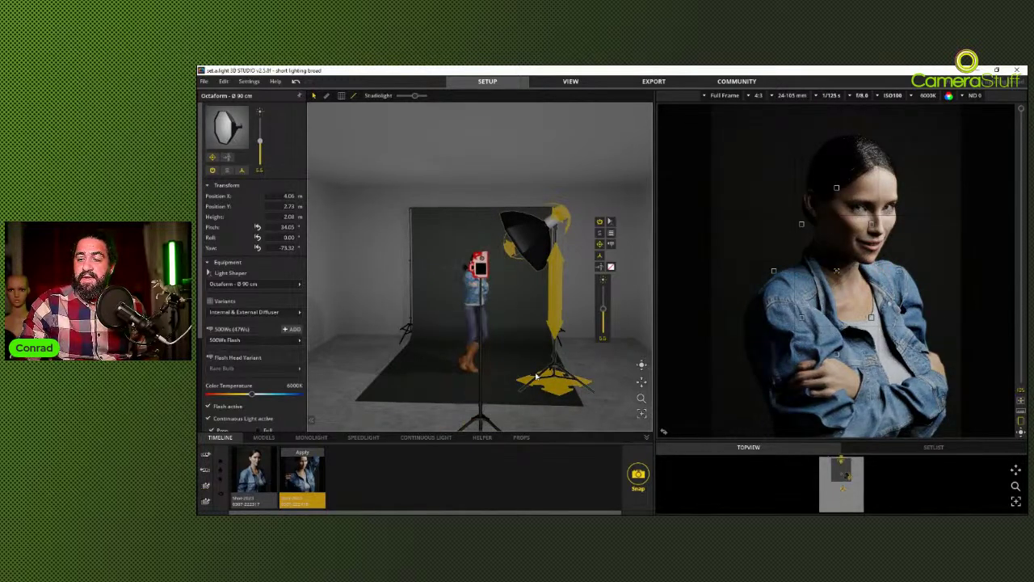
pyautogui.moveTo(536, 378); pyautogui.dragTo(548, 387)
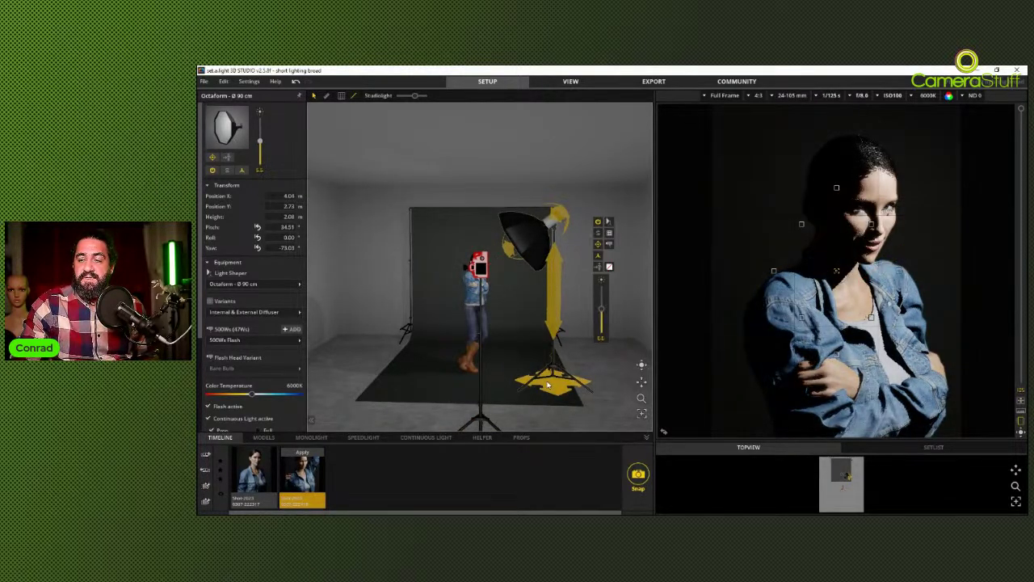
# - Add a Reflector S 18 cm / 13 cm monolight and move it opposite the octaform, to about X 1.9 m, Y 3.6 m
pyautogui.click(311, 438)
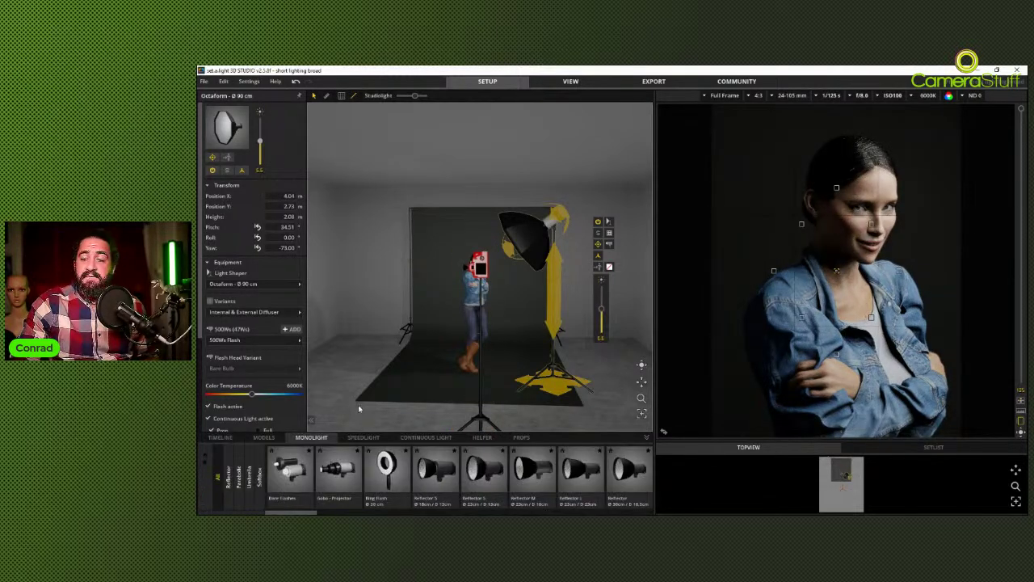
pyautogui.moveTo(436, 480); pyautogui.dragTo(445, 410)
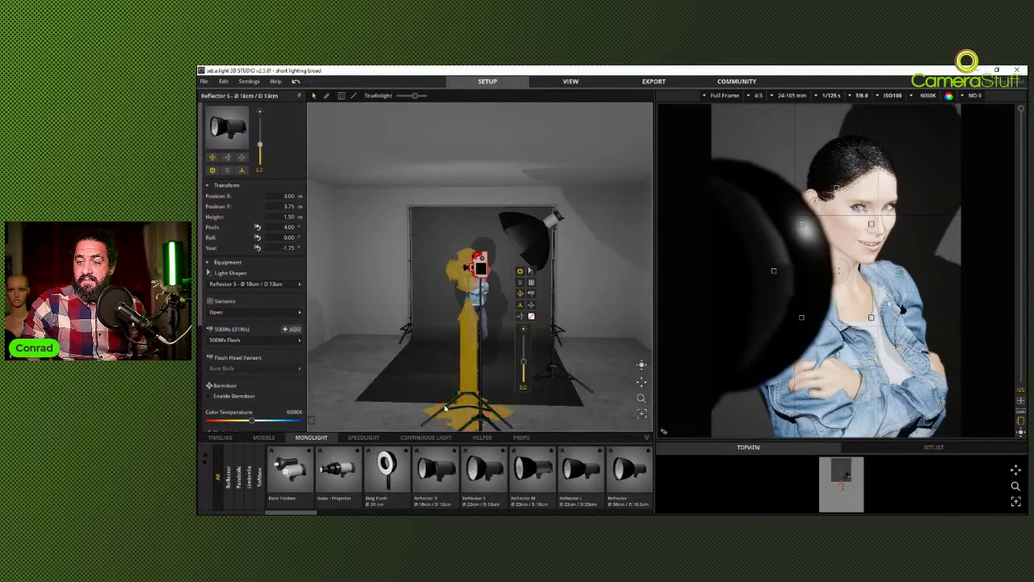
pyautogui.click(382, 423)
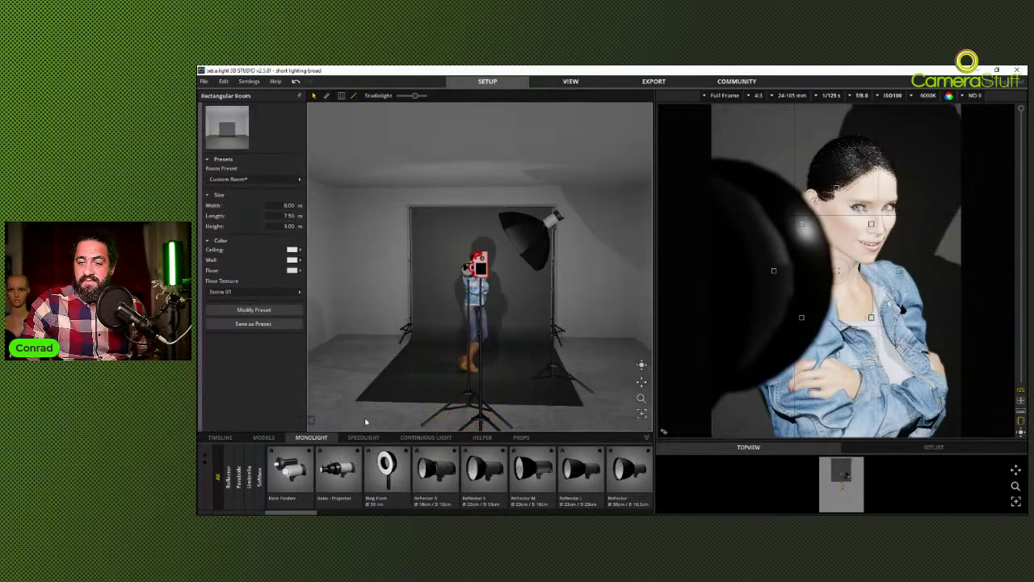
pyautogui.click(462, 419)
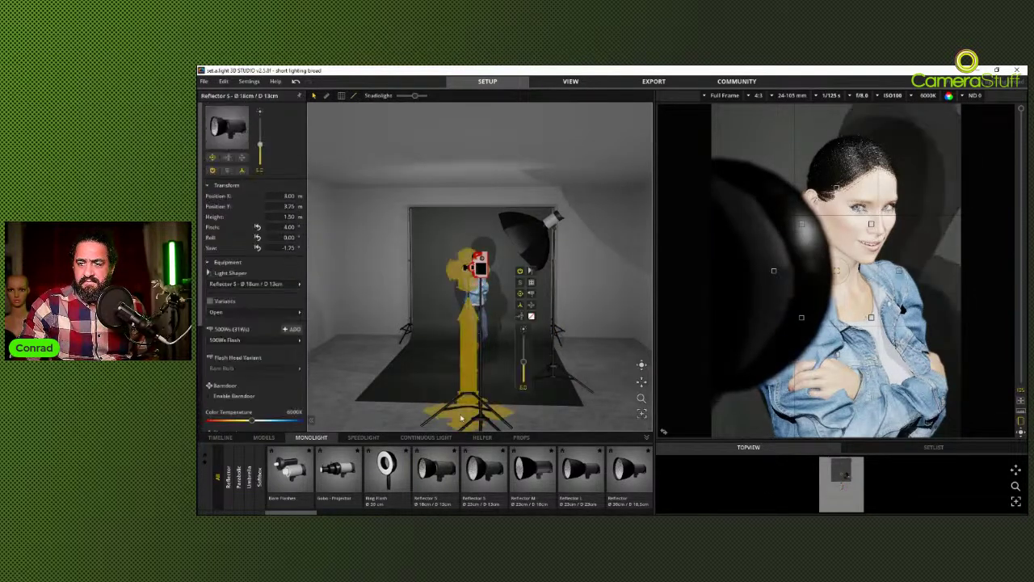
pyautogui.moveTo(429, 417); pyautogui.dragTo(354, 407)
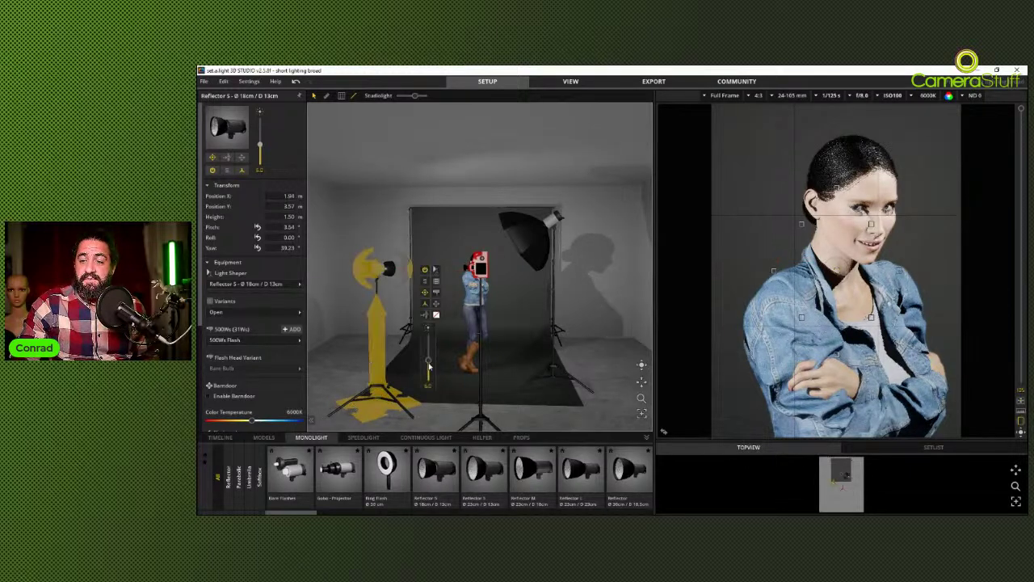
# - Lower the new reflector light to minimum power and replace its light shaper with the 80 x 120 cm softbox
pyautogui.moveTo(428, 365); pyautogui.dragTo(428, 386)
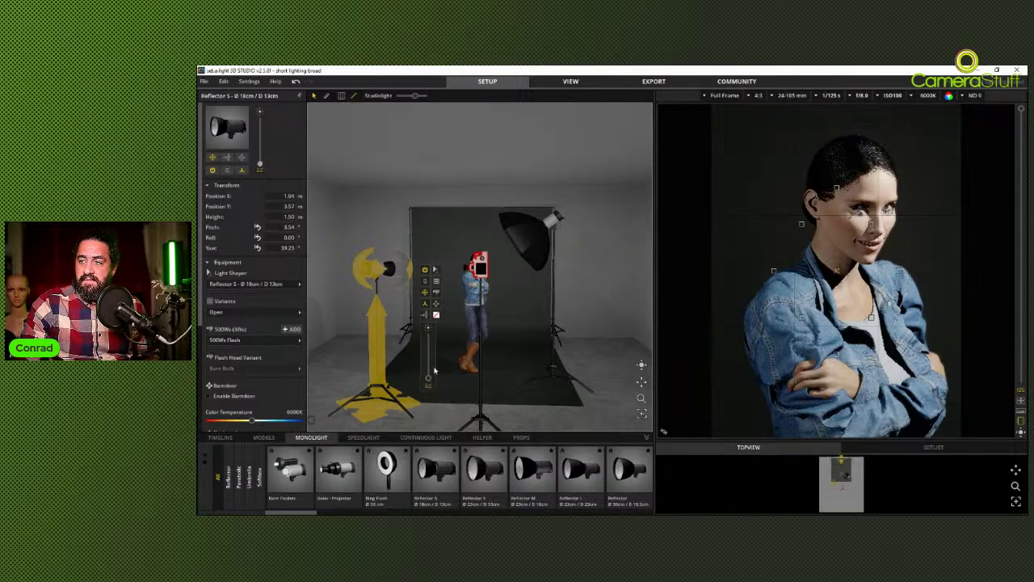
pyautogui.click(435, 271)
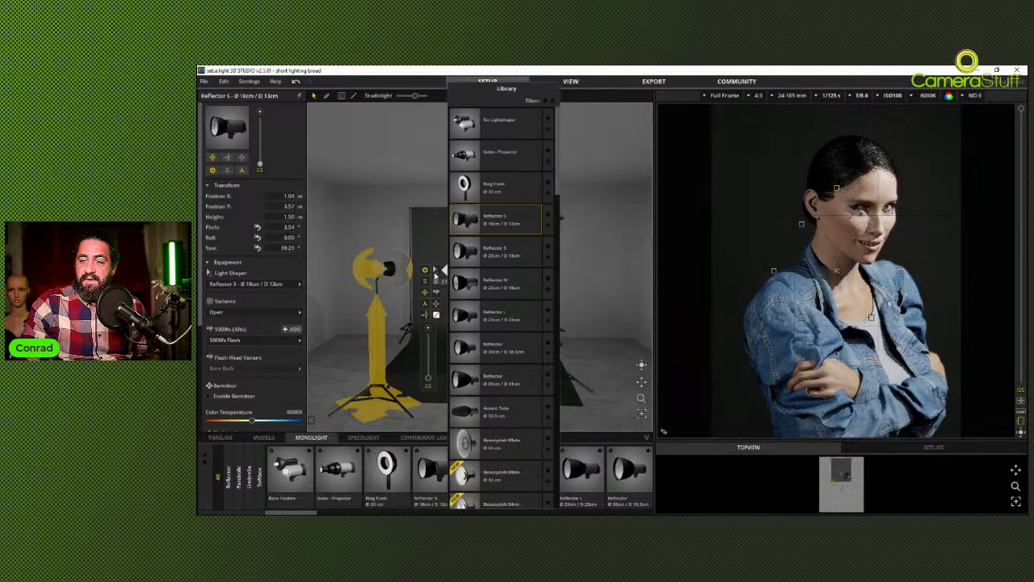
pyautogui.scroll(-3, 488, 390)
pyautogui.scroll(-3, 488, 390)
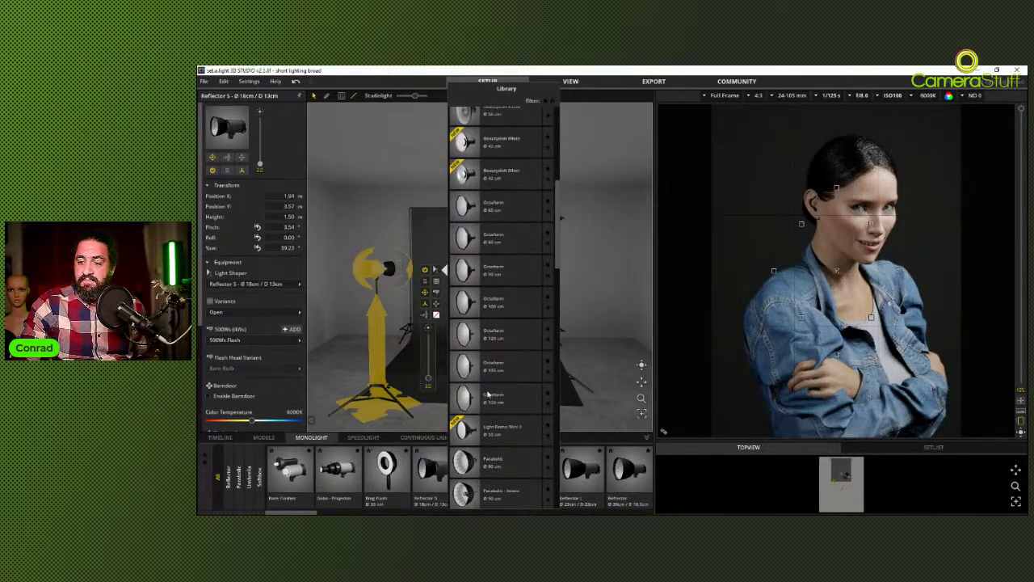
pyautogui.scroll(-3, 517, 323)
pyautogui.scroll(-5, 536, 303)
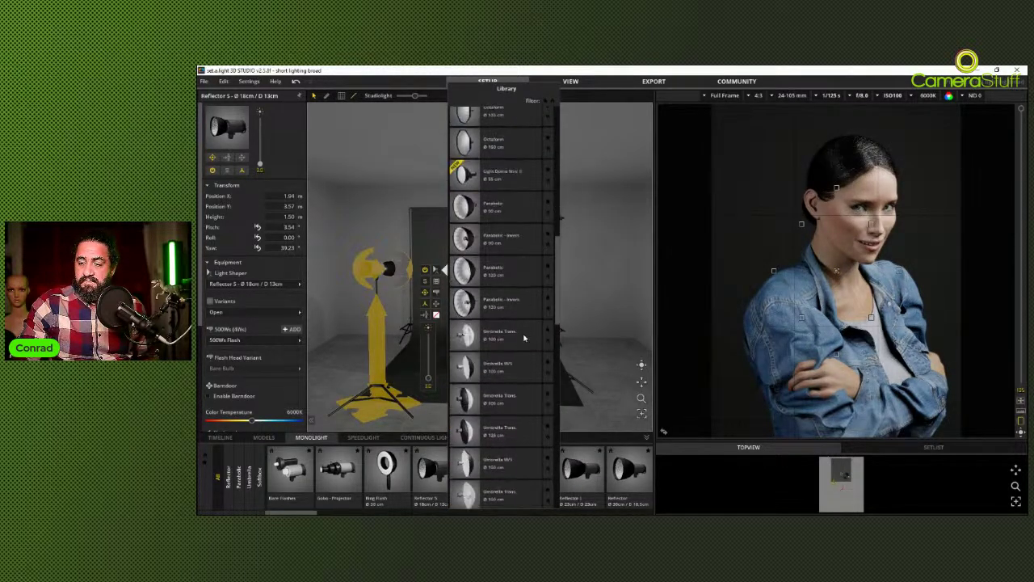
pyautogui.scroll(-8, 532, 322)
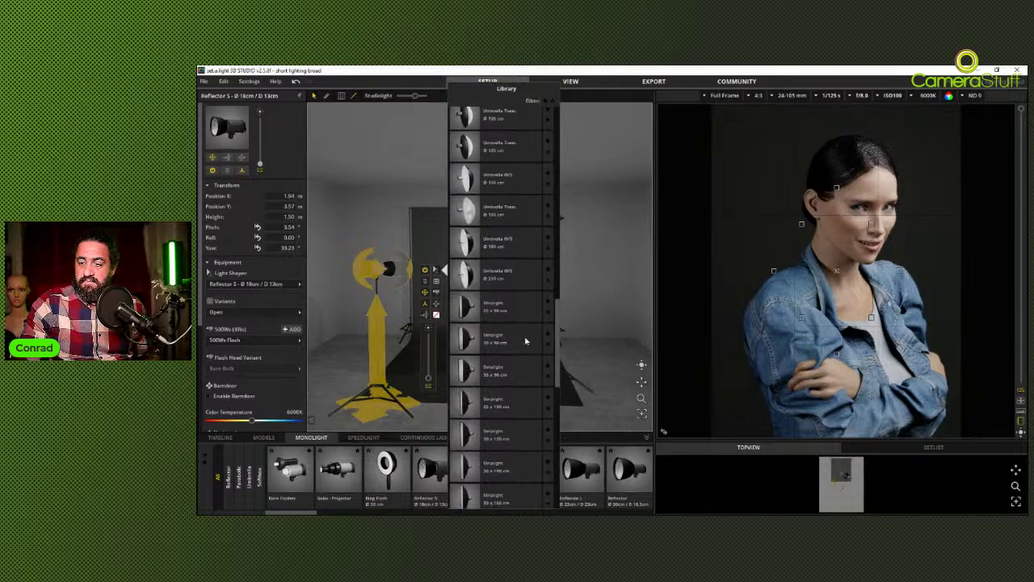
pyautogui.scroll(-2, 524, 349)
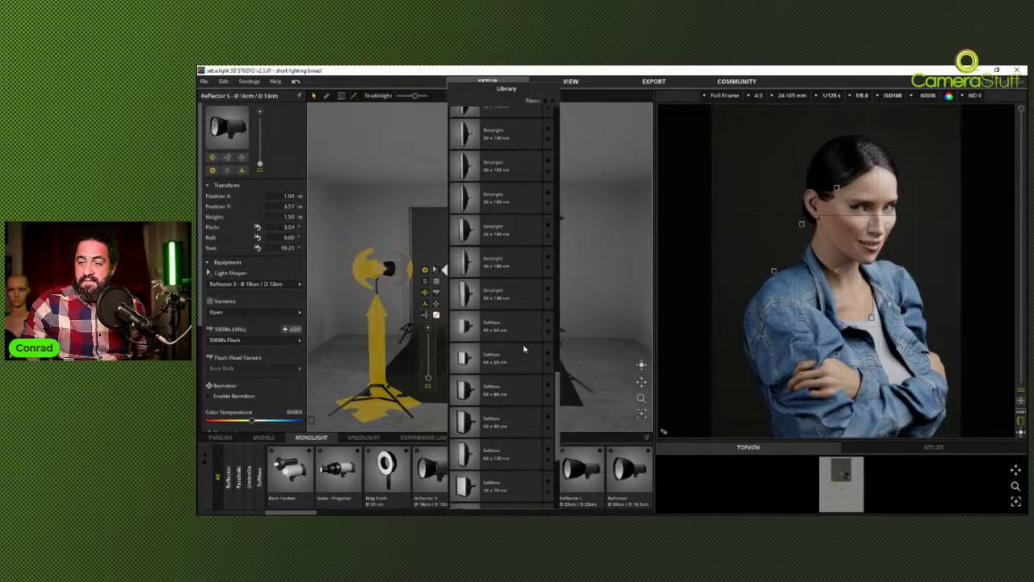
pyautogui.scroll(-2, 523, 349)
pyautogui.scroll(-2, 523, 349)
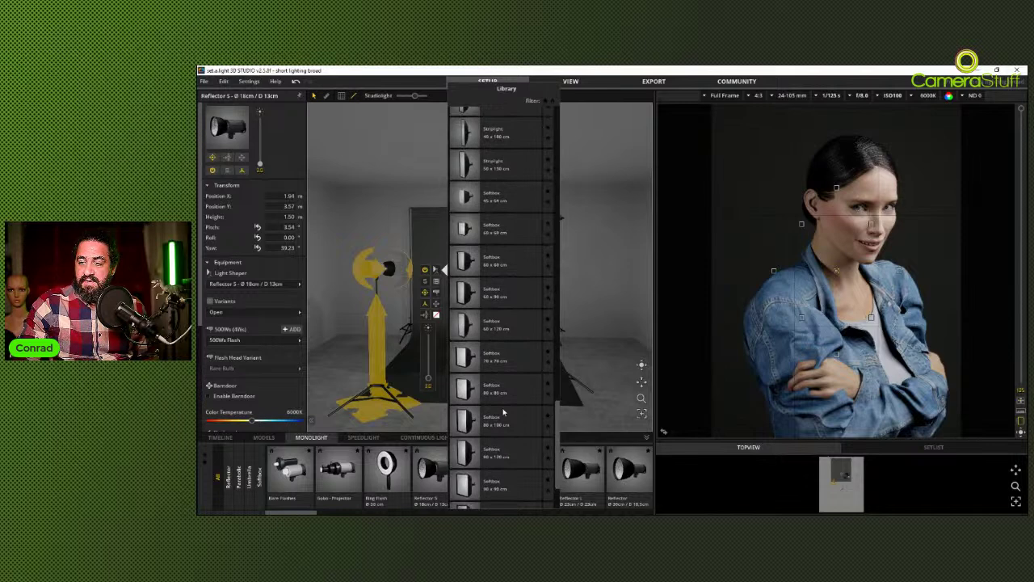
pyautogui.click(513, 466)
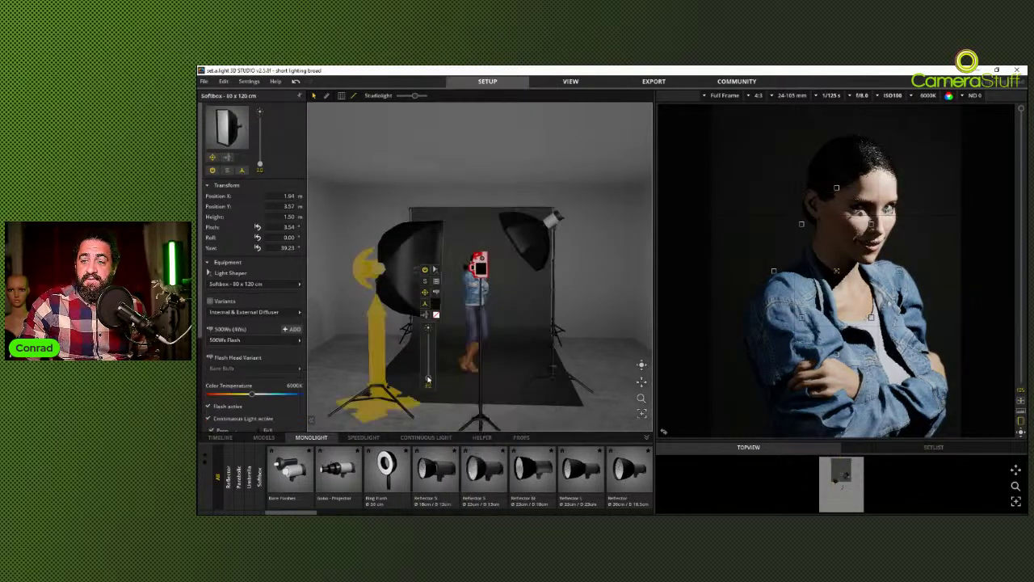
# - Raise the power of the 80 x 120 cm softbox light to about 6.9
pyautogui.moveTo(428, 374); pyautogui.dragTo(428, 369)
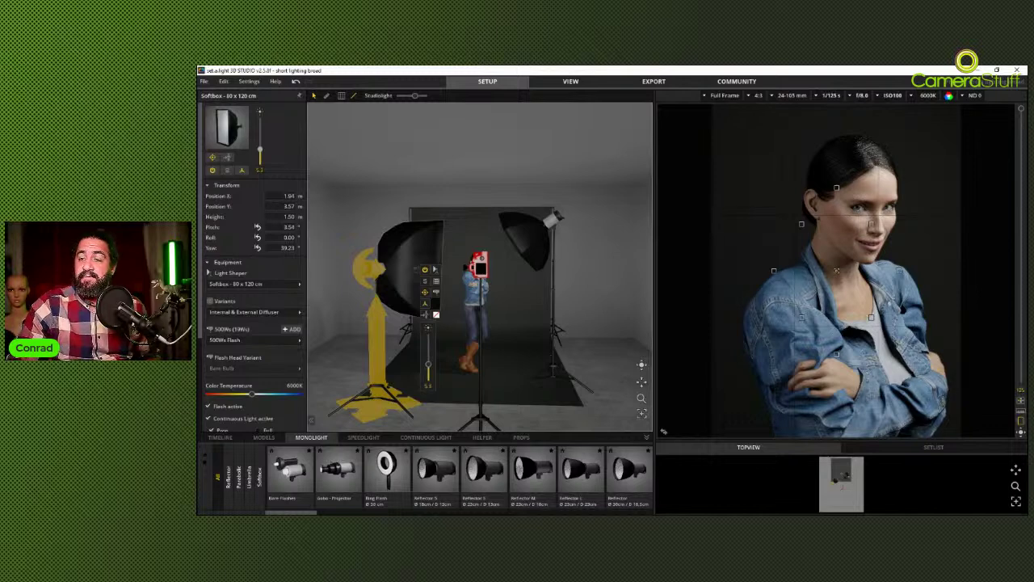
pyautogui.moveTo(428, 365); pyautogui.dragTo(429, 361)
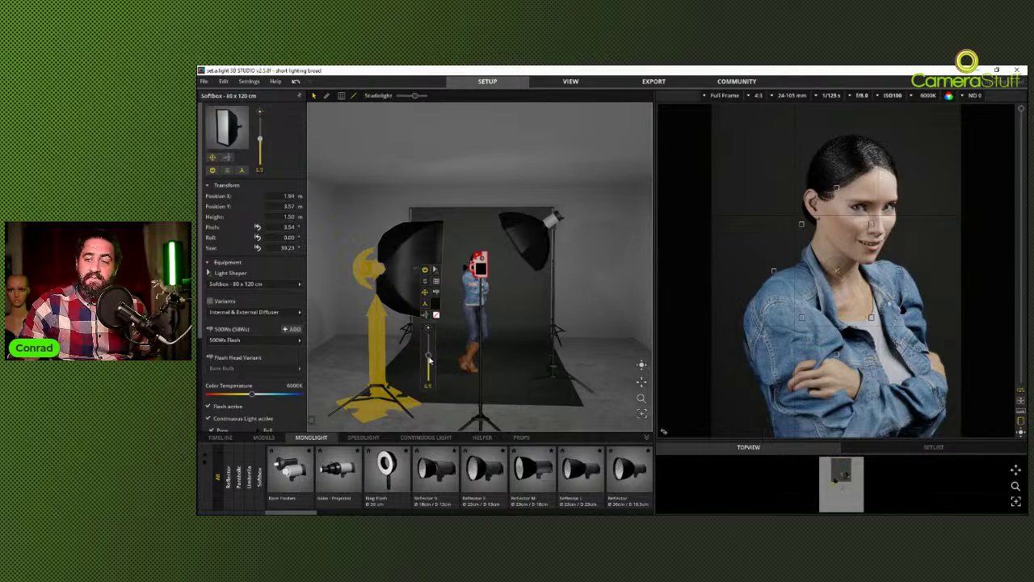
# - Lower the power of the 80 x 120 cm softbox light to about 4.7
pyautogui.moveTo(429, 360); pyautogui.dragTo(429, 372)
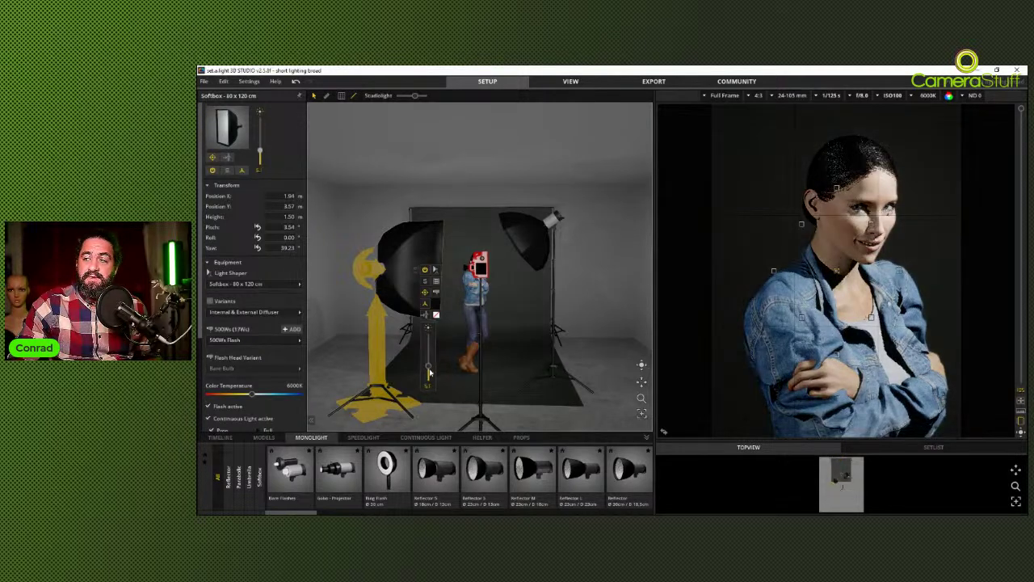
pyautogui.moveTo(429, 372); pyautogui.dragTo(429, 373)
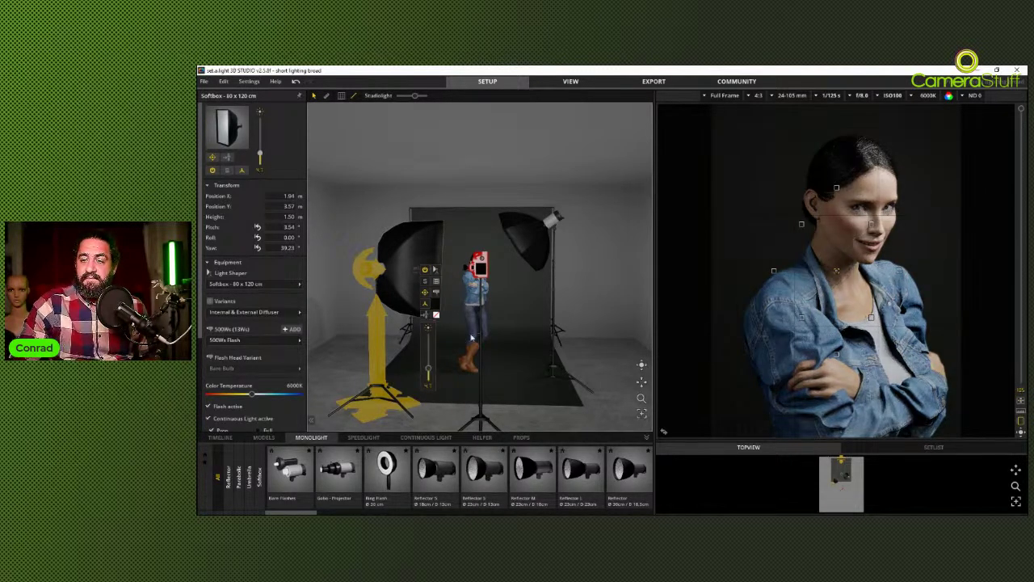
pyautogui.click(478, 360)
pyautogui.click(462, 360)
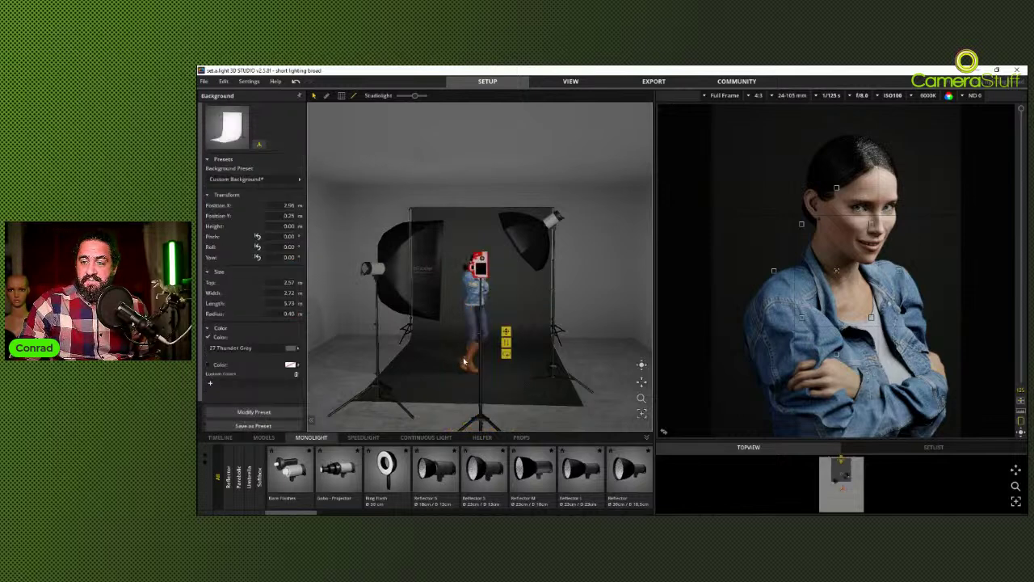
pyautogui.moveTo(503, 361); pyautogui.dragTo(482, 363)
pyautogui.click(481, 362)
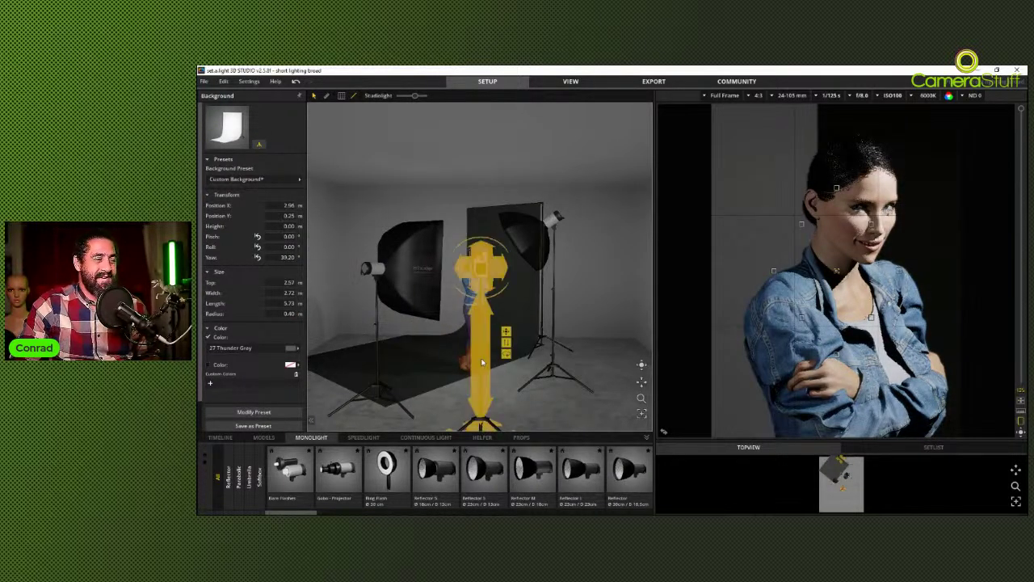
pyautogui.hotkey('ctrl', 'z')
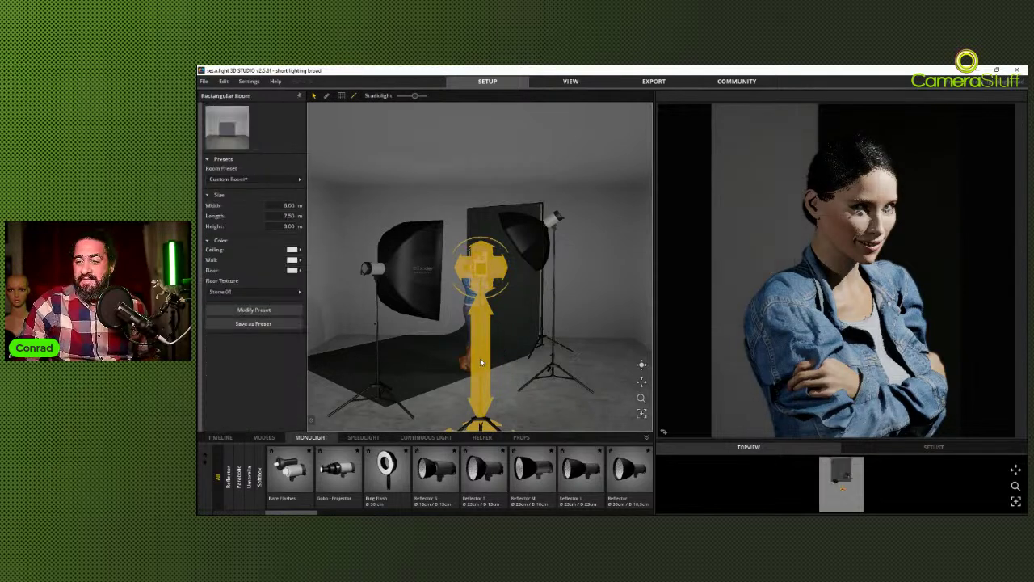
# - Turn the model away from the octaform light and move the light toward the camera, to about X 3.62 m, Y 3.52 m
pyautogui.click(467, 351)
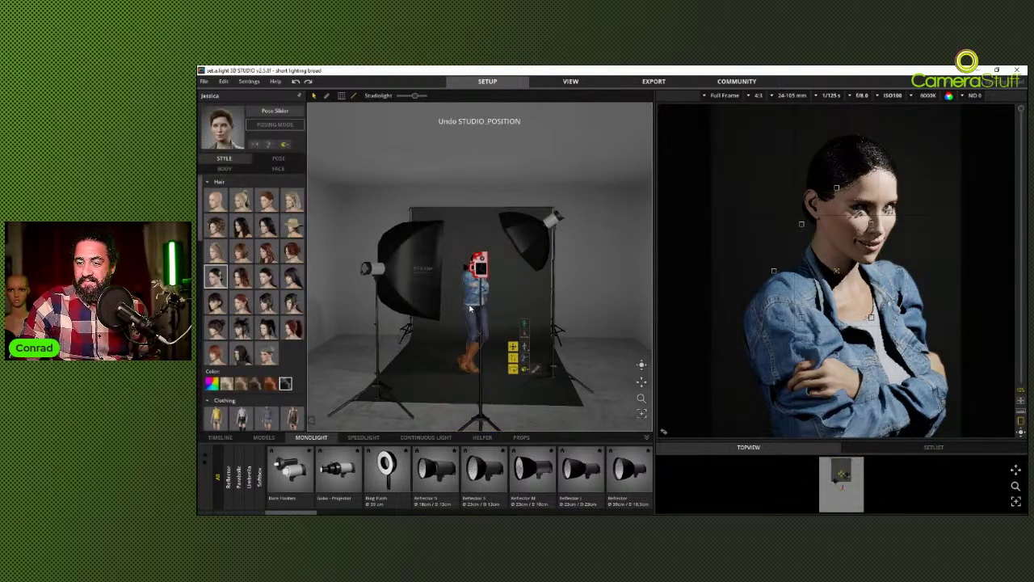
pyautogui.moveTo(515, 370); pyautogui.dragTo(481, 370)
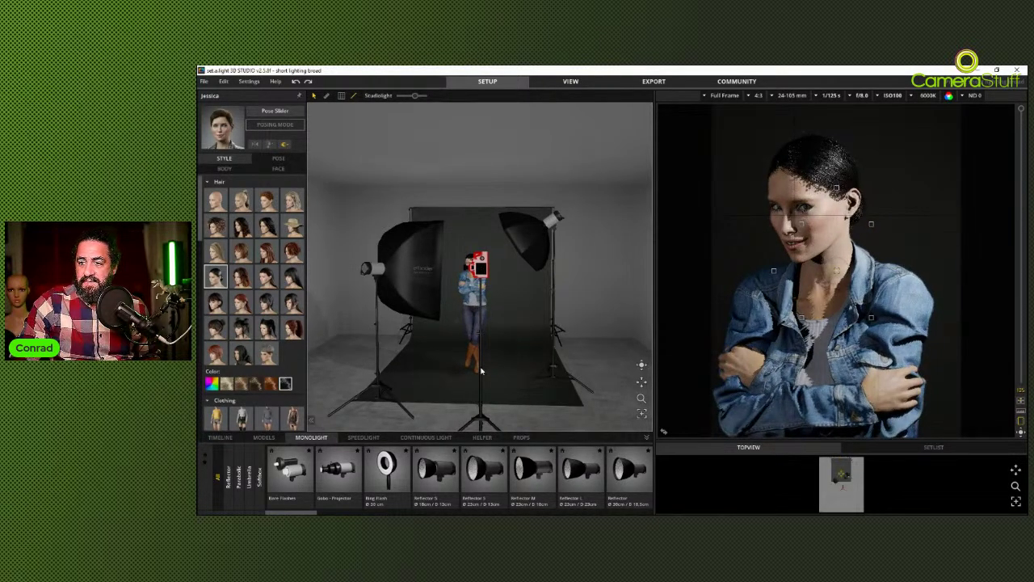
pyautogui.click(552, 380)
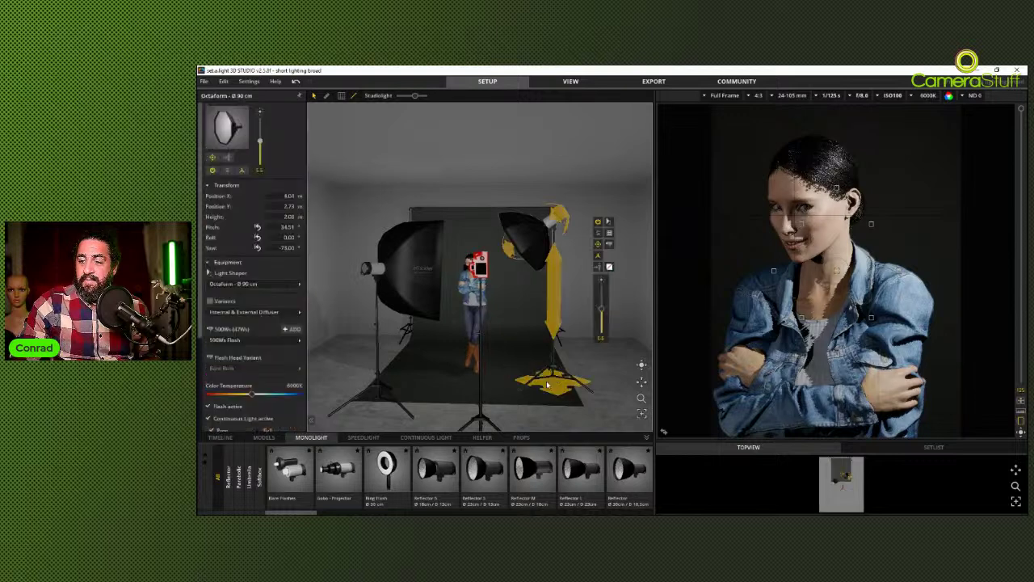
pyautogui.moveTo(553, 381); pyautogui.dragTo(521, 404)
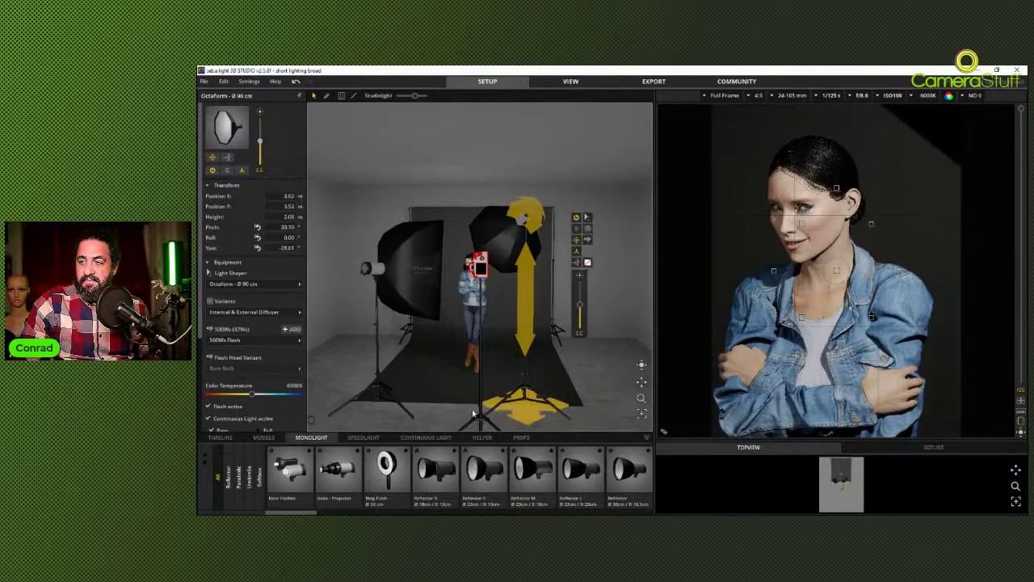
pyautogui.keyDown('shift'); pyautogui.click(377, 406); pyautogui.keyUp('shift')
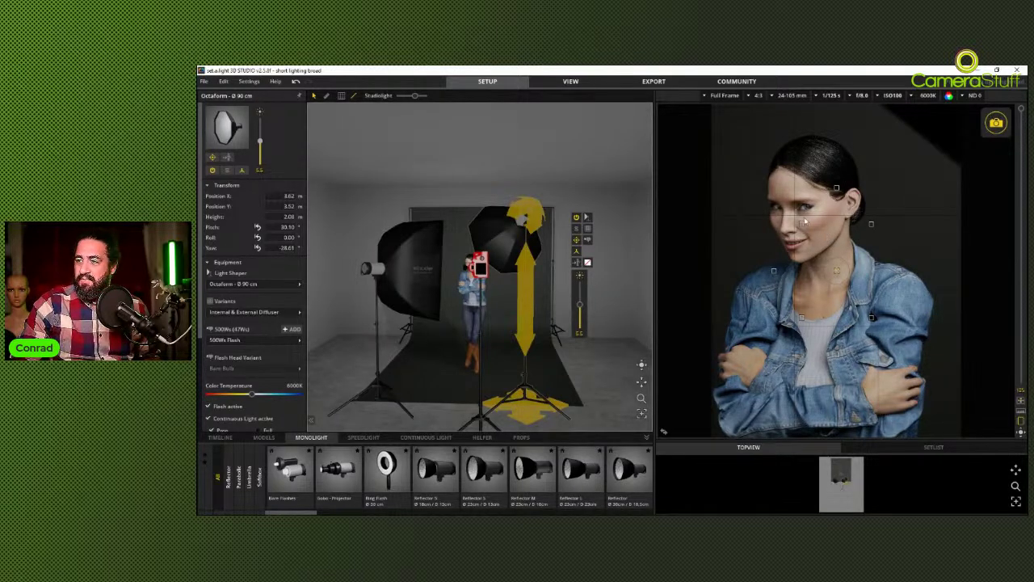
# - Reframe the camera so the model sits slightly higher in the shot, and delete the 80 x 120 cm softbox light
pyautogui.moveTo(815, 228); pyautogui.dragTo(828, 249)
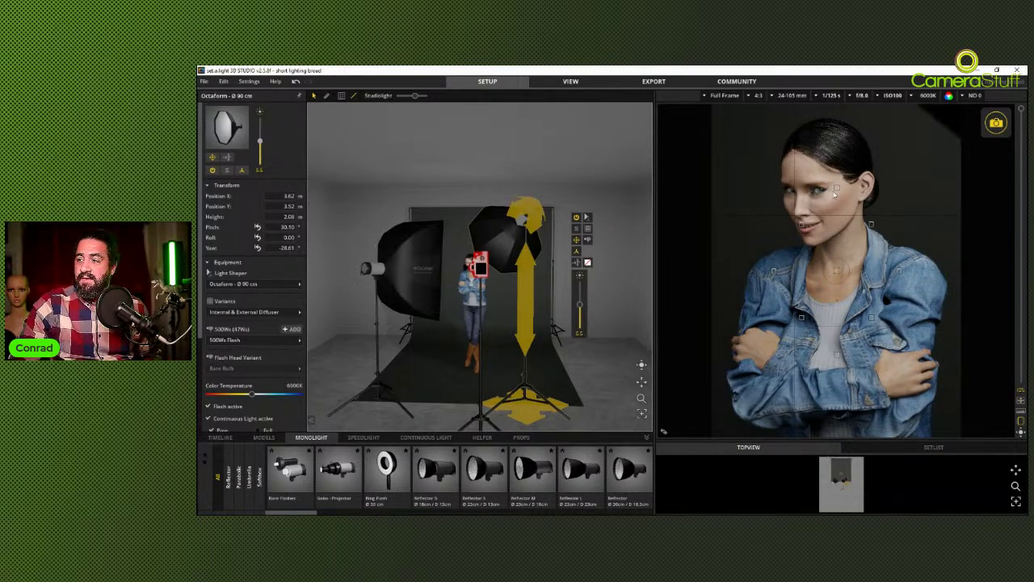
pyautogui.click(367, 395)
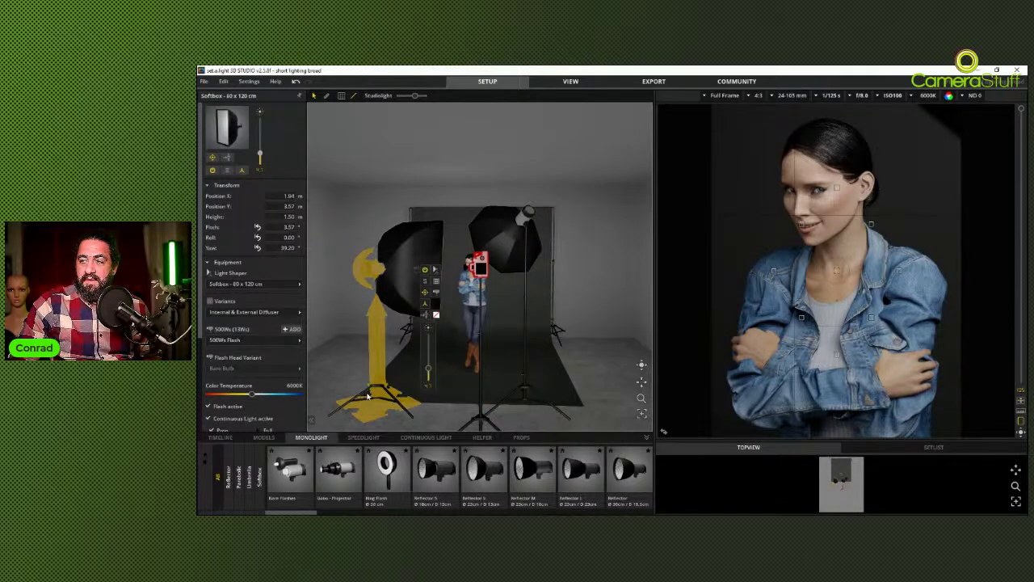
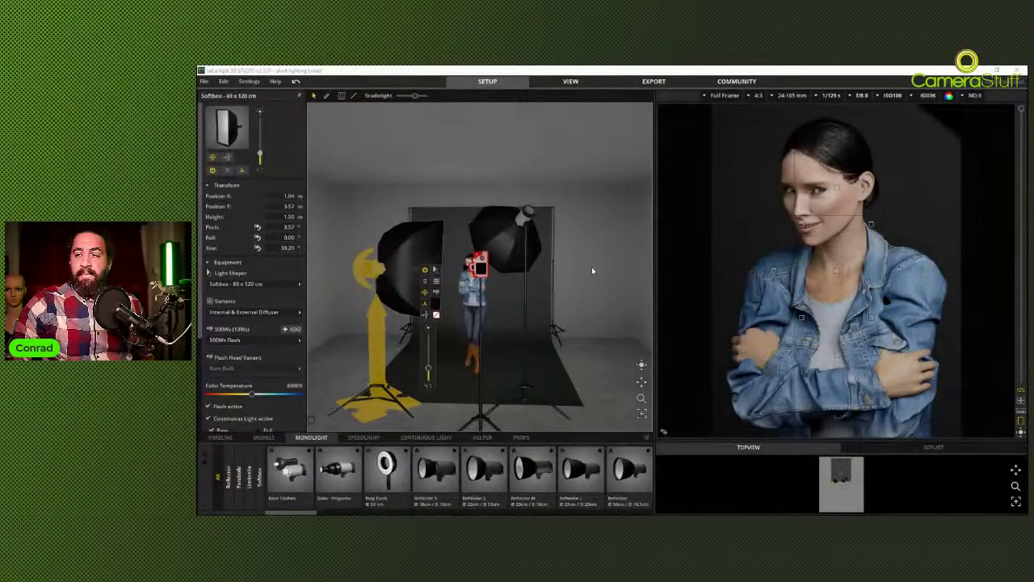
pyautogui.click(424, 275)
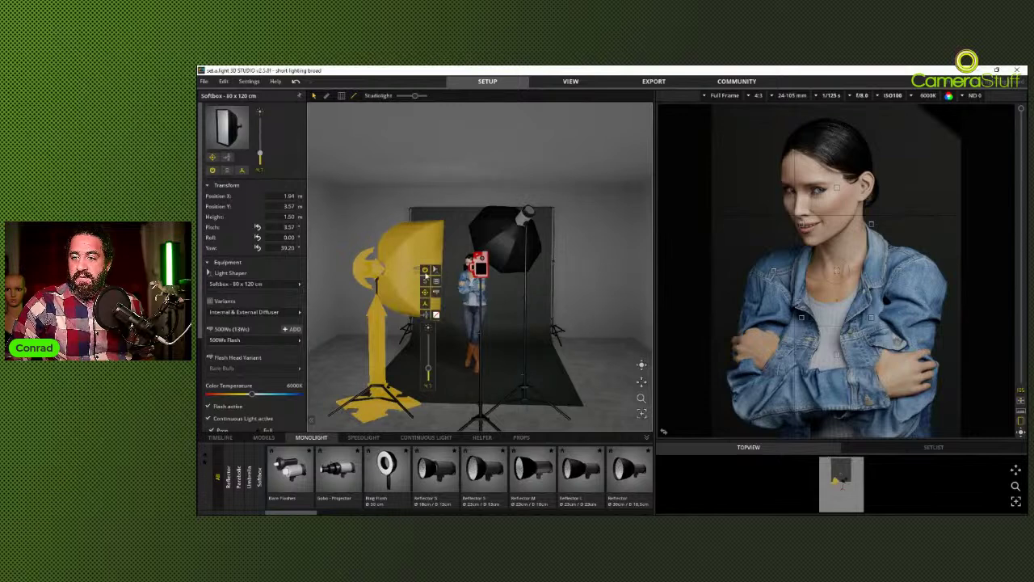
pyautogui.moveTo(370, 408); pyautogui.dragTo(485, 269)
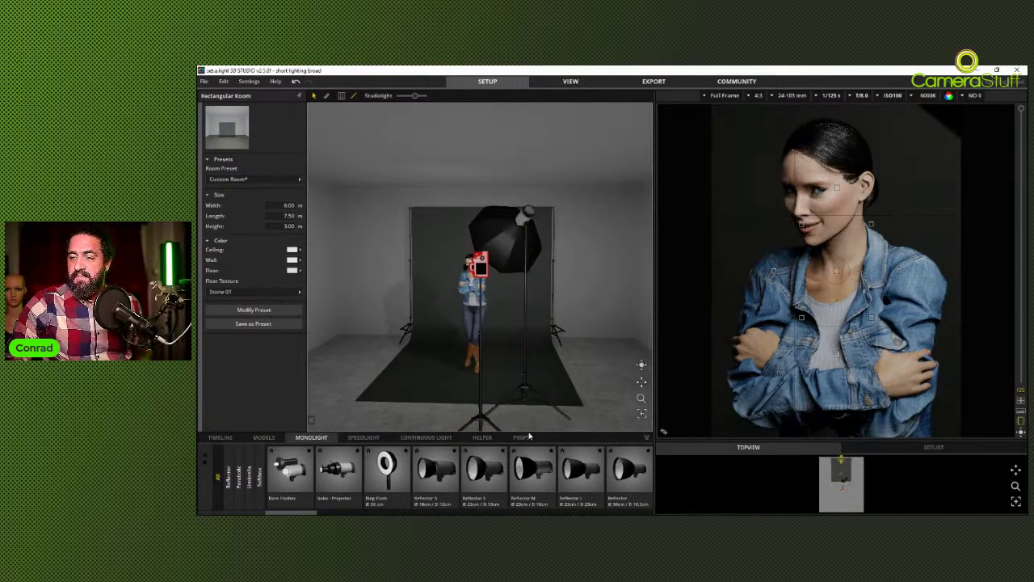
# - Move the octaform light farther to the model's side, to about X 4.10 m, Y 3.09 m, and deselect it
pyautogui.moveTo(532, 400); pyautogui.dragTo(587, 386)
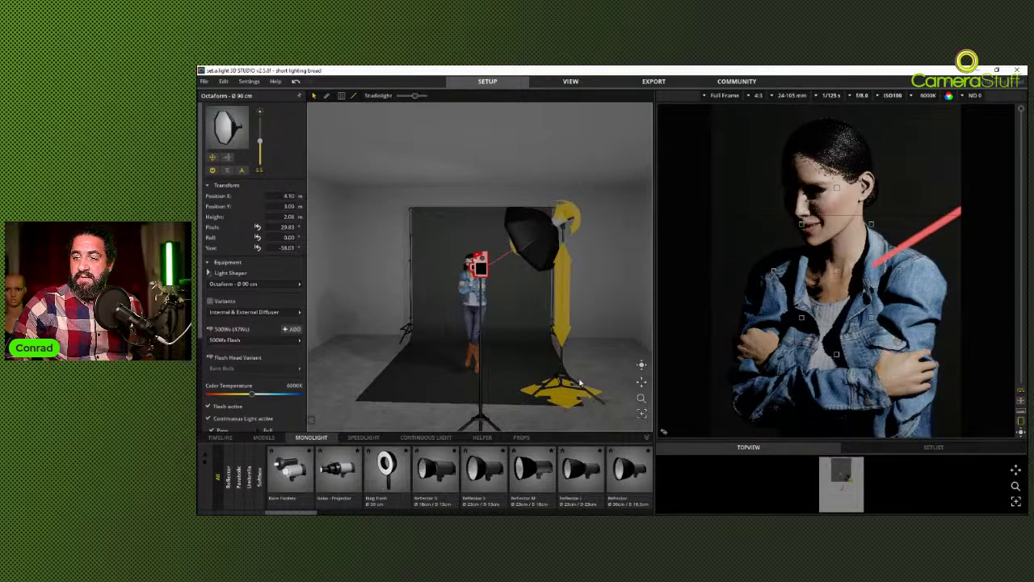
pyautogui.click(483, 311)
pyautogui.click(428, 324)
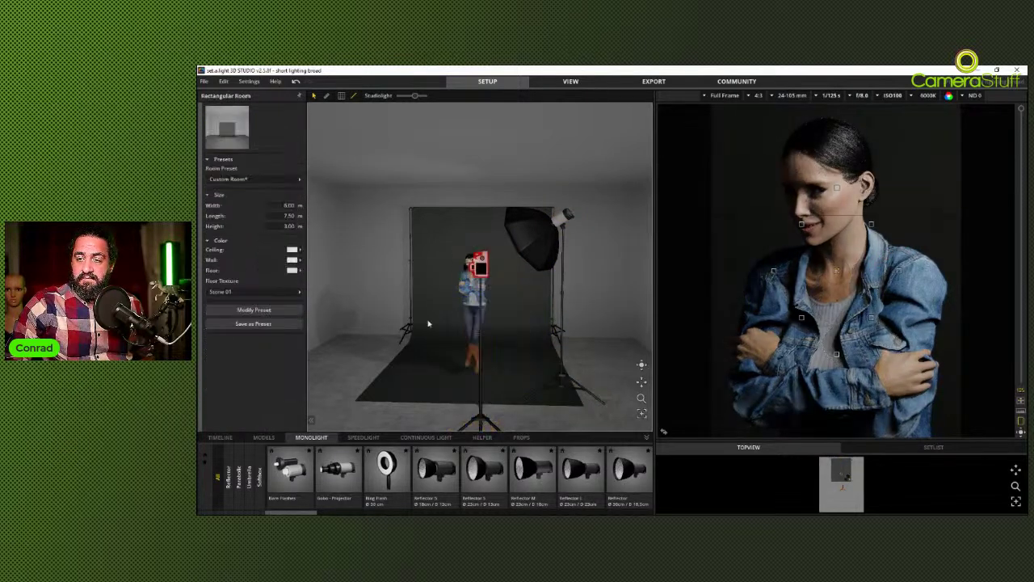
# - Turn the model toward the octaform light for short lighting and back away from it for broad lighting
pyautogui.click(467, 299)
pyautogui.moveTo(341, 314); pyautogui.dragTo(418, 305, button='right')
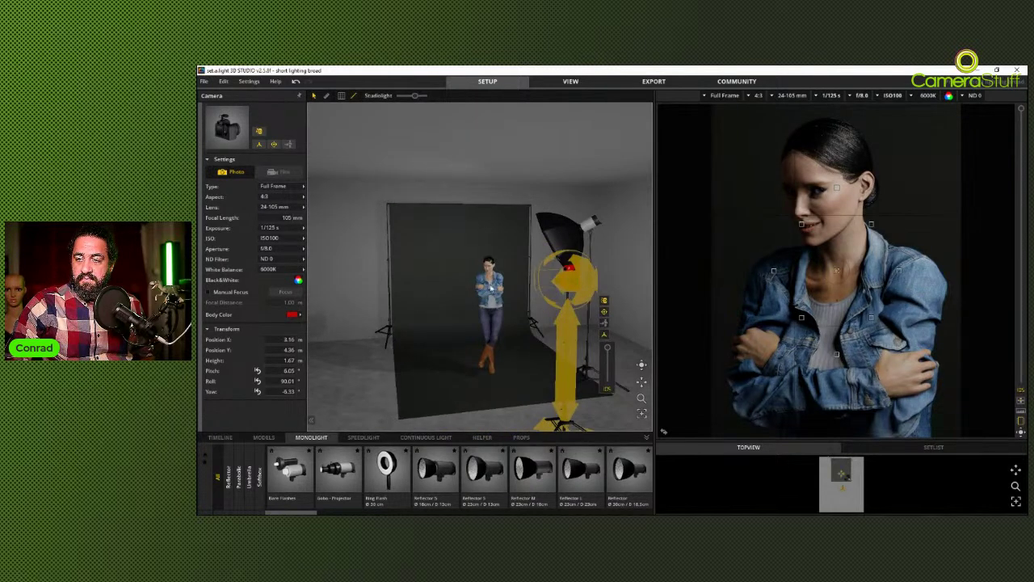
pyautogui.click(488, 289)
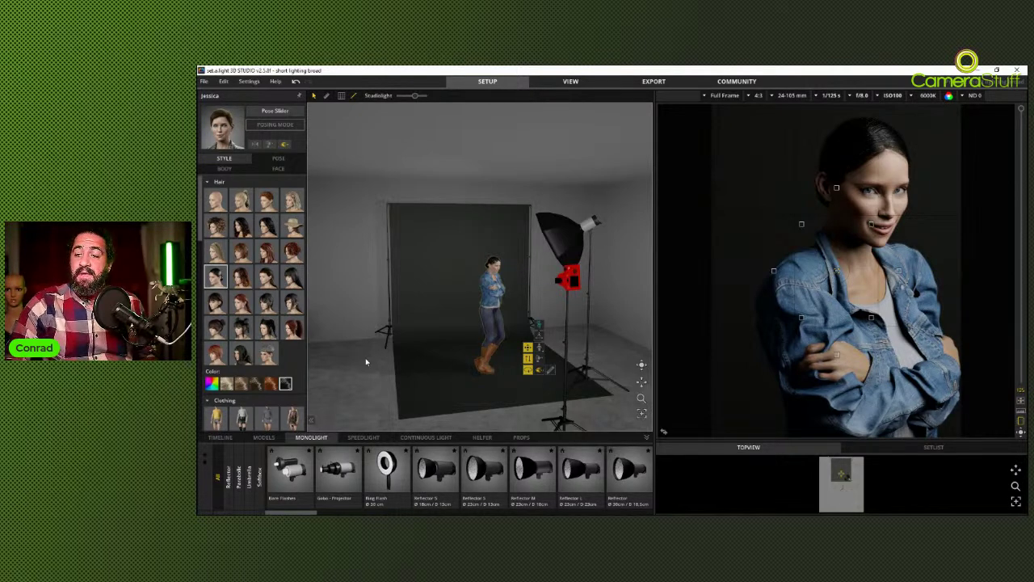
pyautogui.click(525, 370)
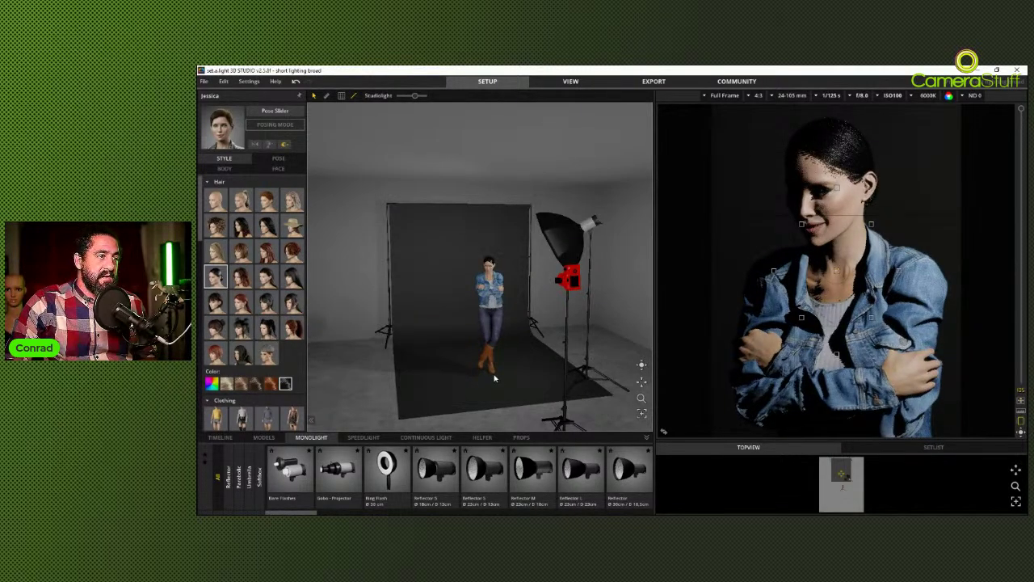
pyautogui.click(495, 377)
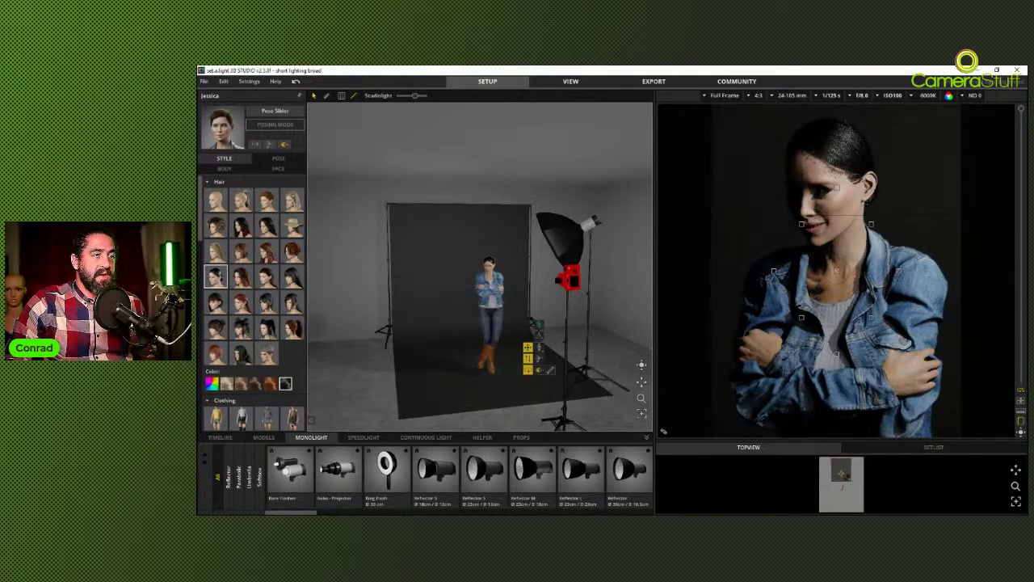
# - Move the octaform light to about X 3.75 m, Y 3.41 m and swing the model toward and away from it to compare angles
pyautogui.click(574, 394)
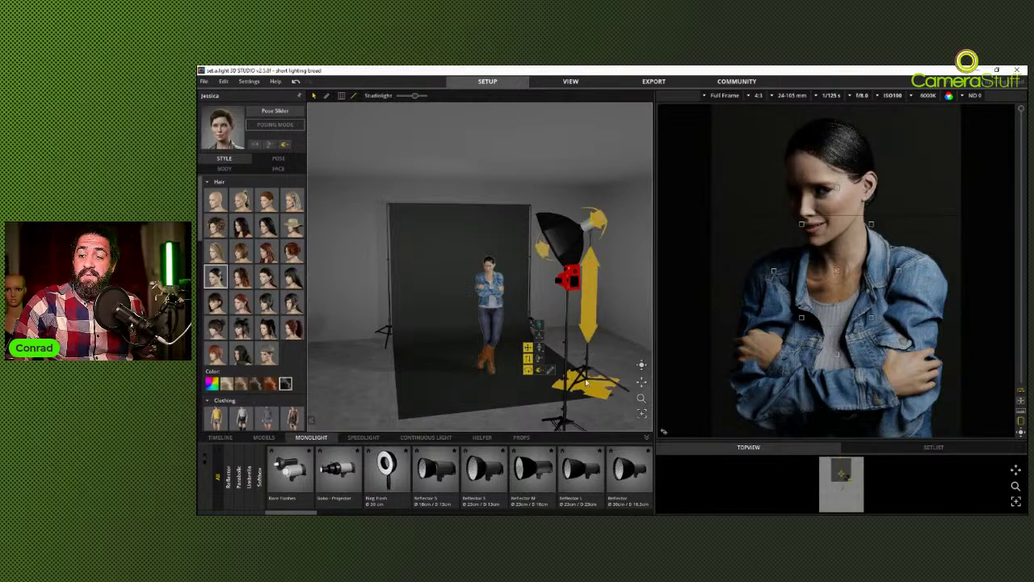
pyautogui.moveTo(574, 394); pyautogui.dragTo(571, 397)
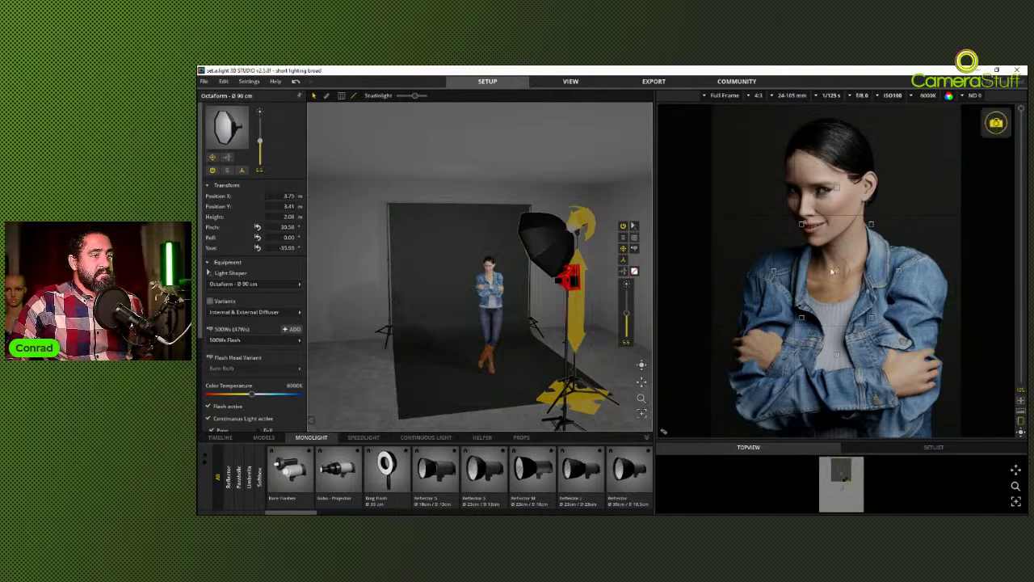
pyautogui.click(503, 325)
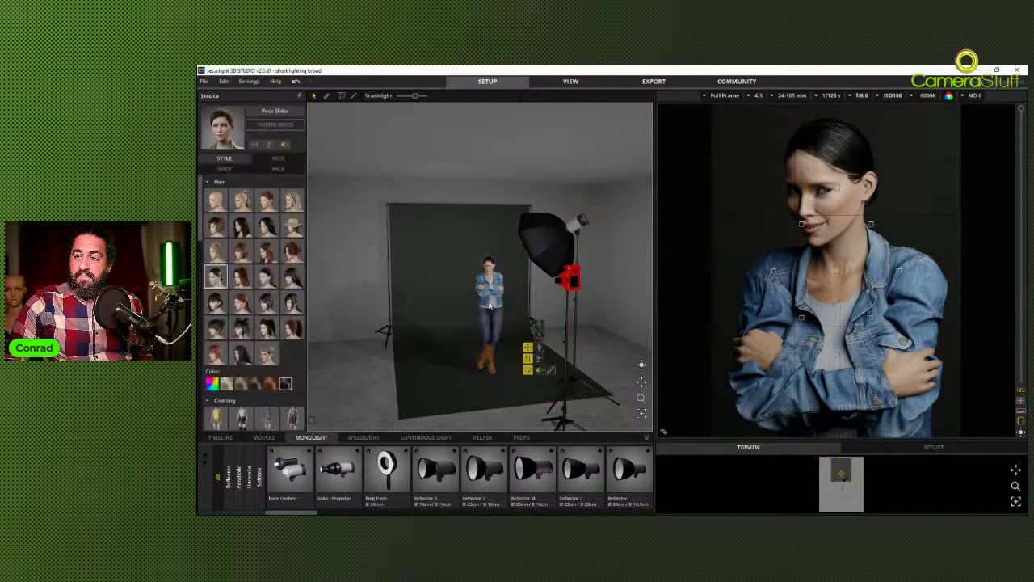
pyautogui.moveTo(528, 369); pyautogui.dragTo(563, 370)
pyautogui.click(558, 369)
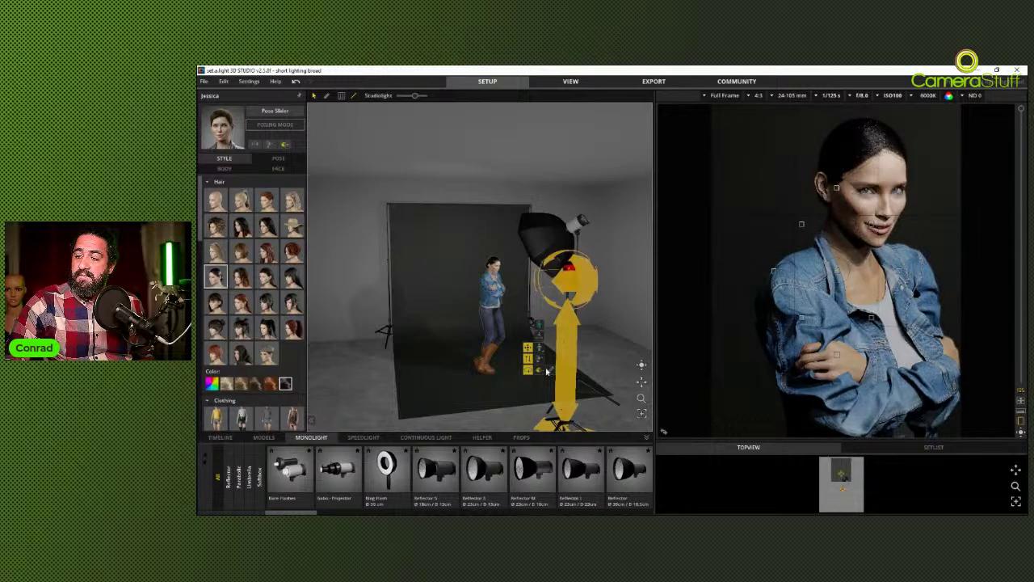
pyautogui.click(534, 371)
pyautogui.moveTo(533, 371); pyautogui.dragTo(500, 379)
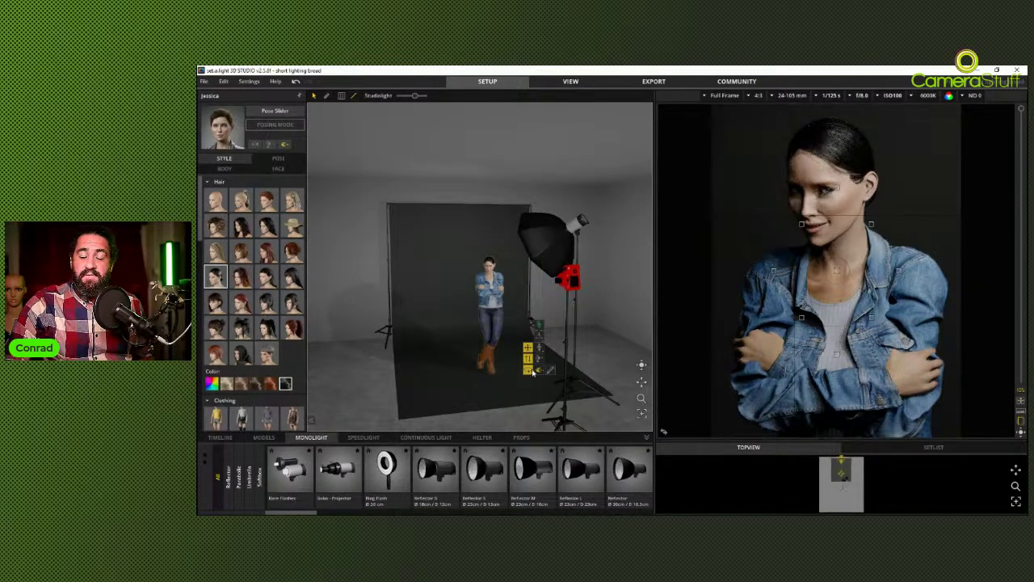
pyautogui.click(533, 374)
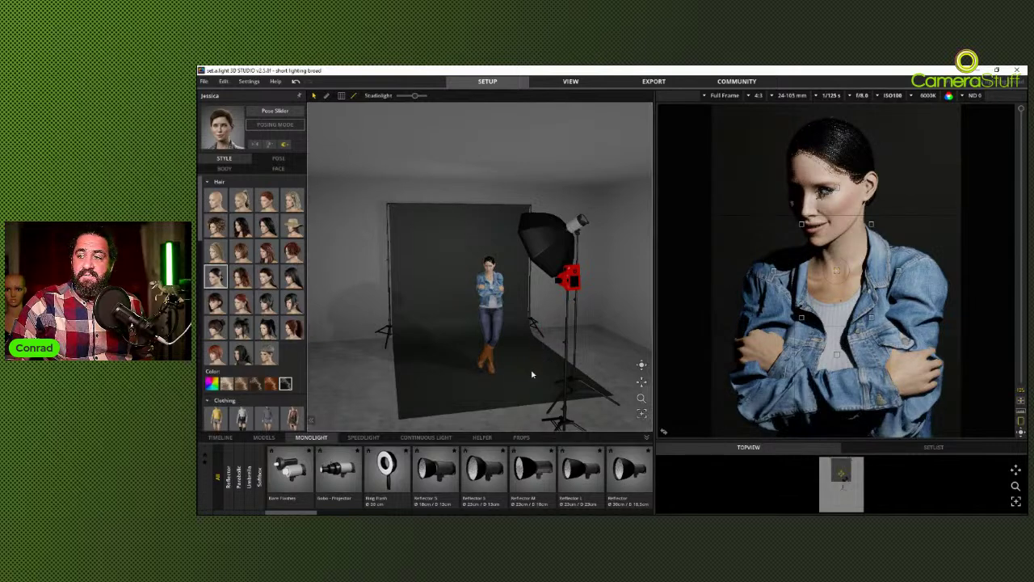
# - Move the octaform light back out to the side, to about X 4.02 m, Y 3.15 m
pyautogui.click(574, 386)
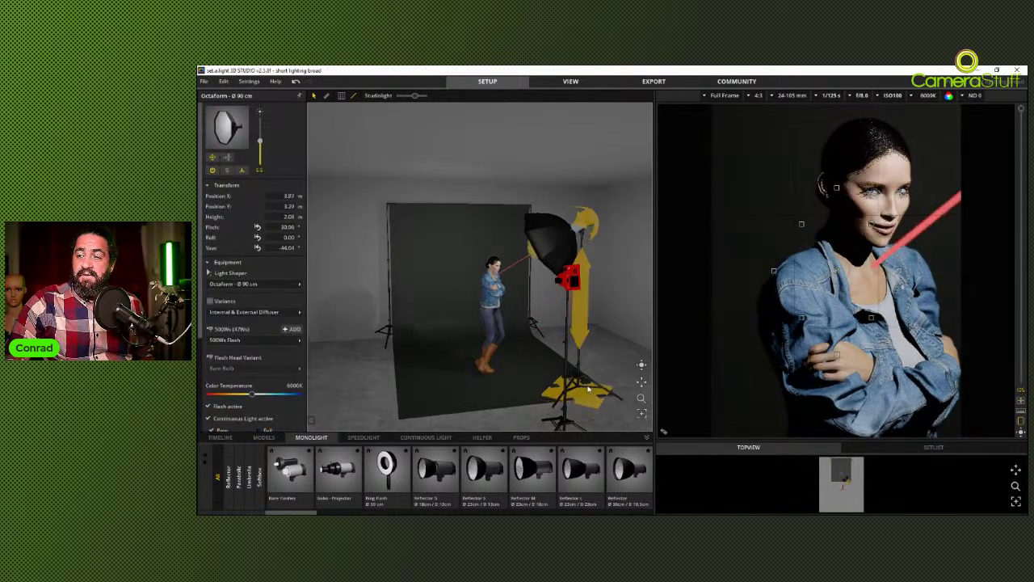
pyautogui.moveTo(588, 390); pyautogui.dragTo(596, 388)
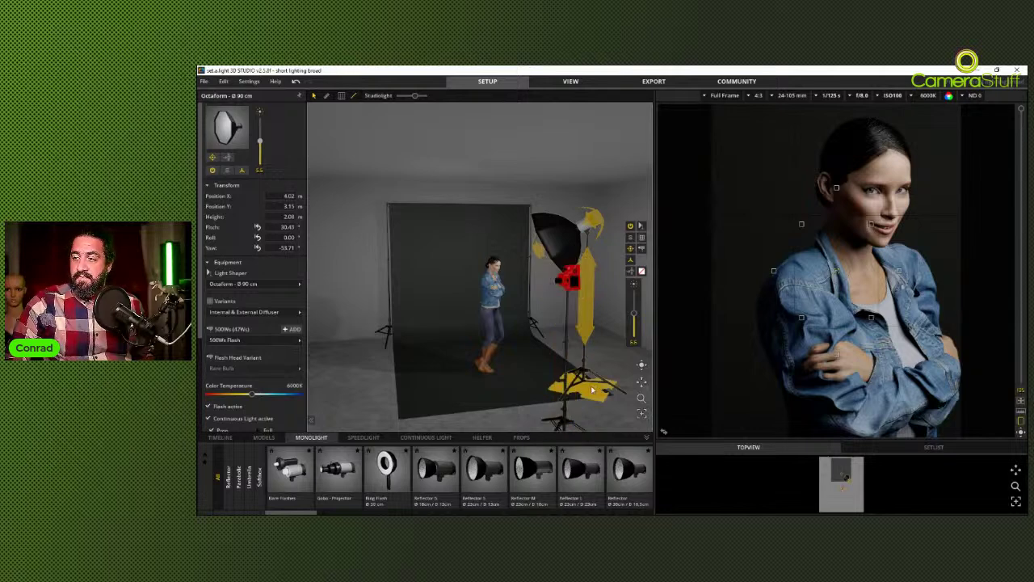
# - Try the second preset standing pose on the model and switch to the third one, with both hands raised to the head
pyautogui.click(491, 294)
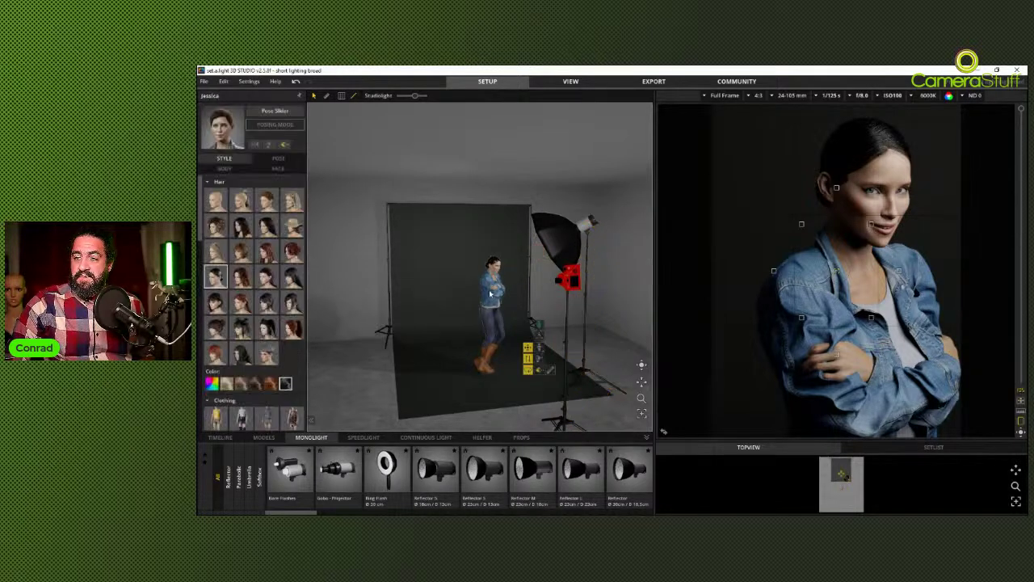
pyautogui.click(278, 158)
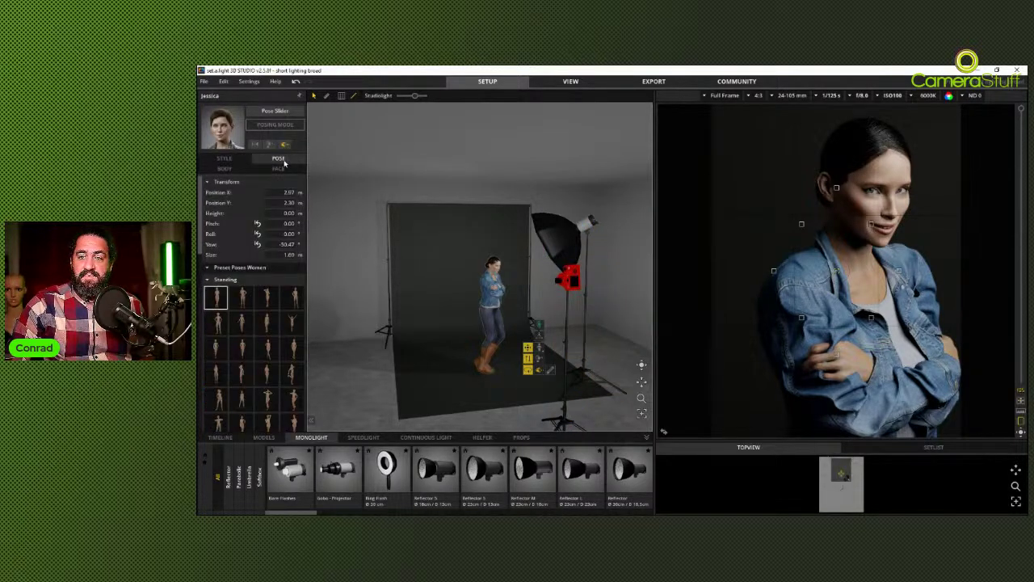
pyautogui.click(240, 298)
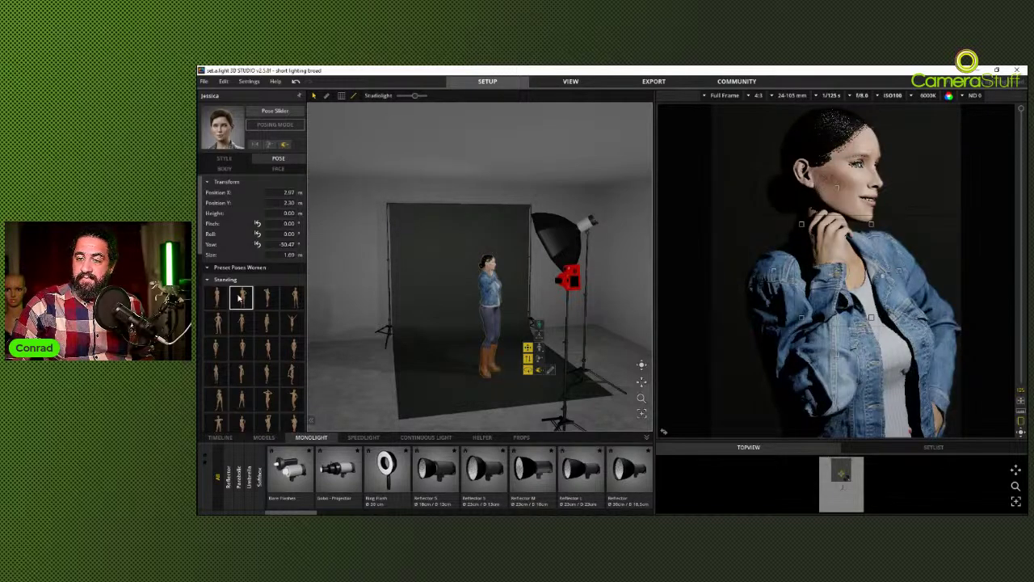
pyautogui.click(267, 298)
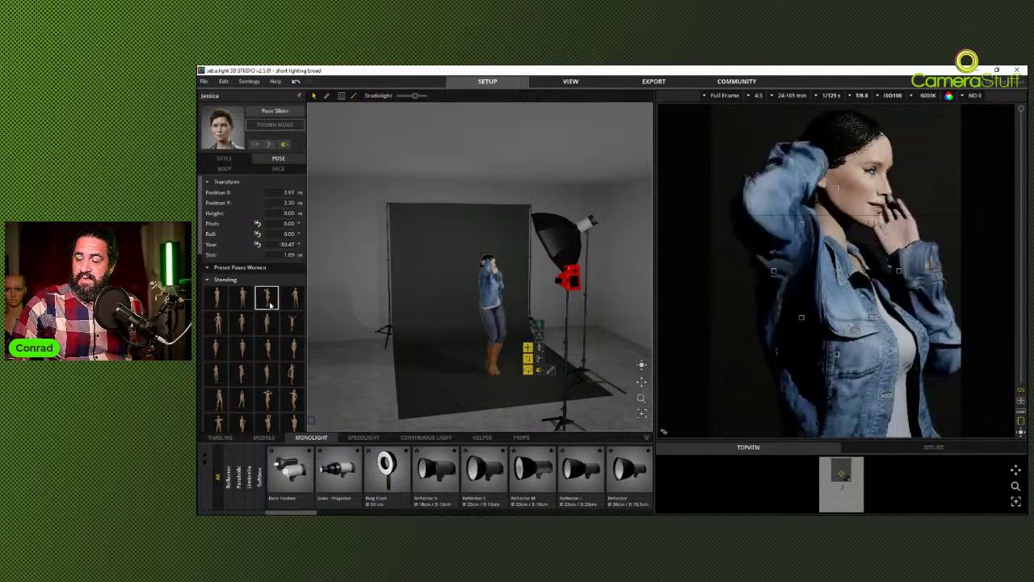
# - Rotate the posed model away from the octaform light and back toward it, to a yaw of about -30°
pyautogui.moveTo(512, 363); pyautogui.dragTo(480, 376)
pyautogui.moveTo(518, 372)
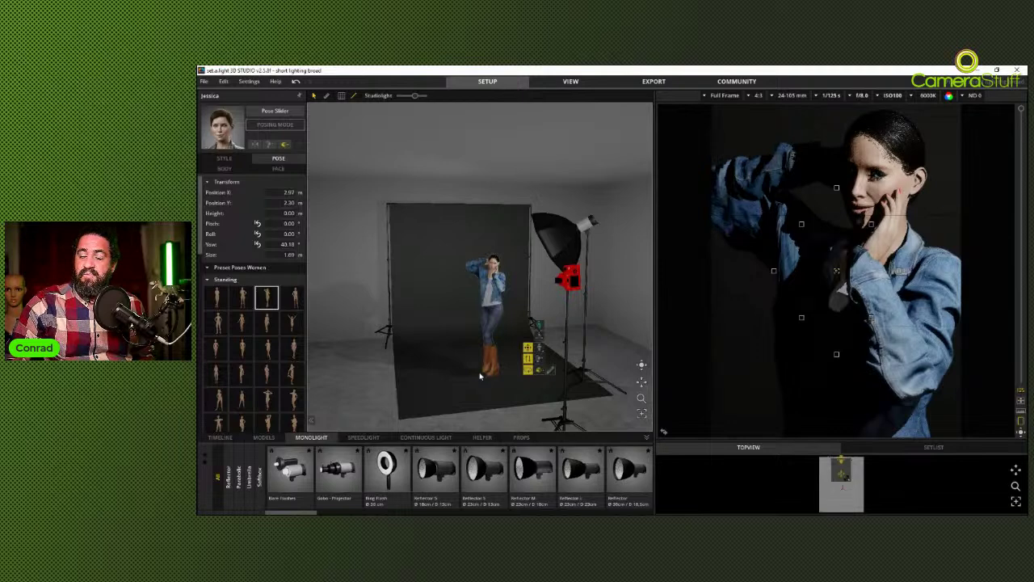
pyautogui.moveTo(518, 371); pyautogui.dragTo(561, 370)
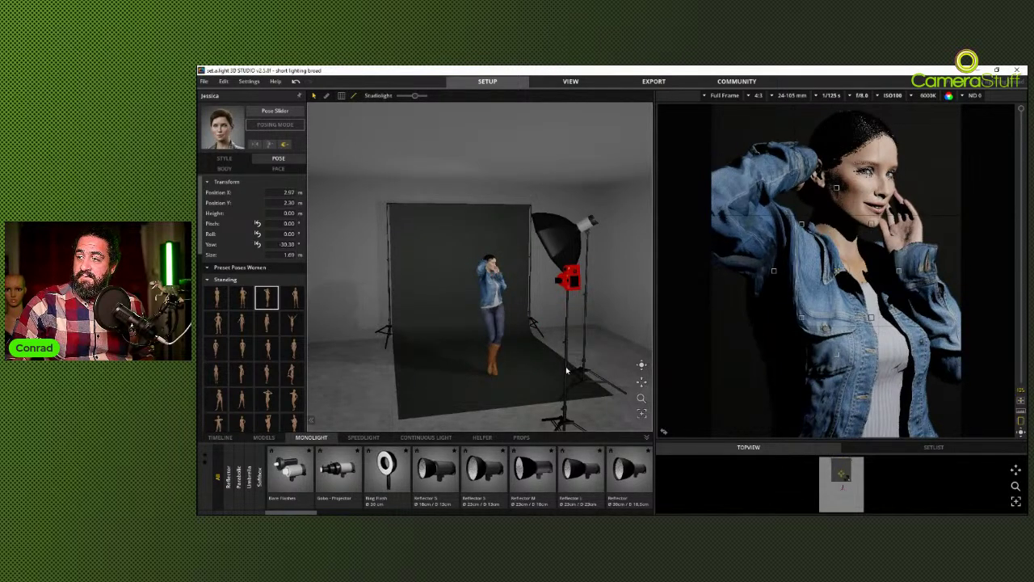
# - Apply the hand-on-hip standing pose in the third row, second column, and rotate the model to a yaw of 0°
pyautogui.moveTo(560, 370)
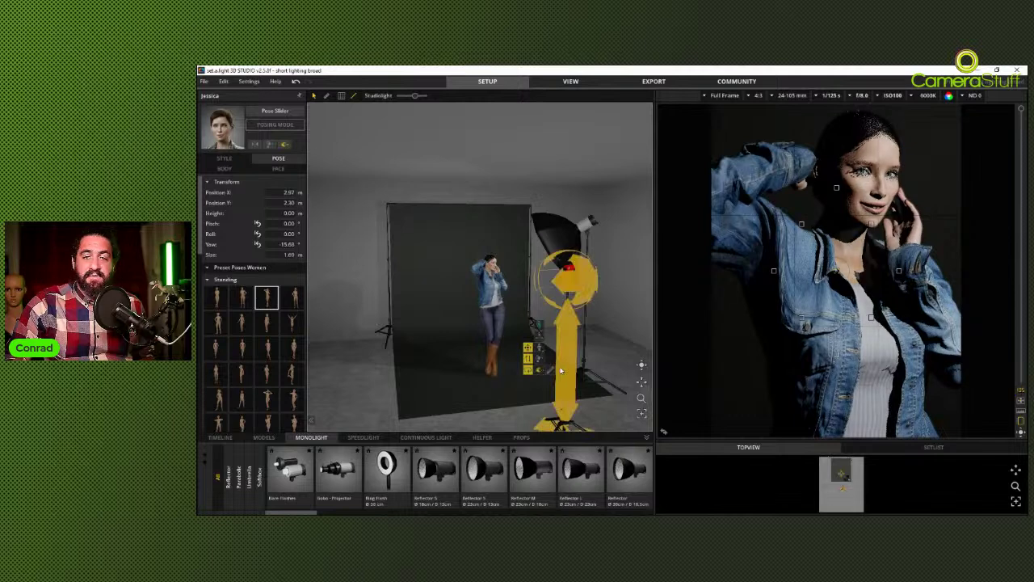
pyautogui.click(242, 349)
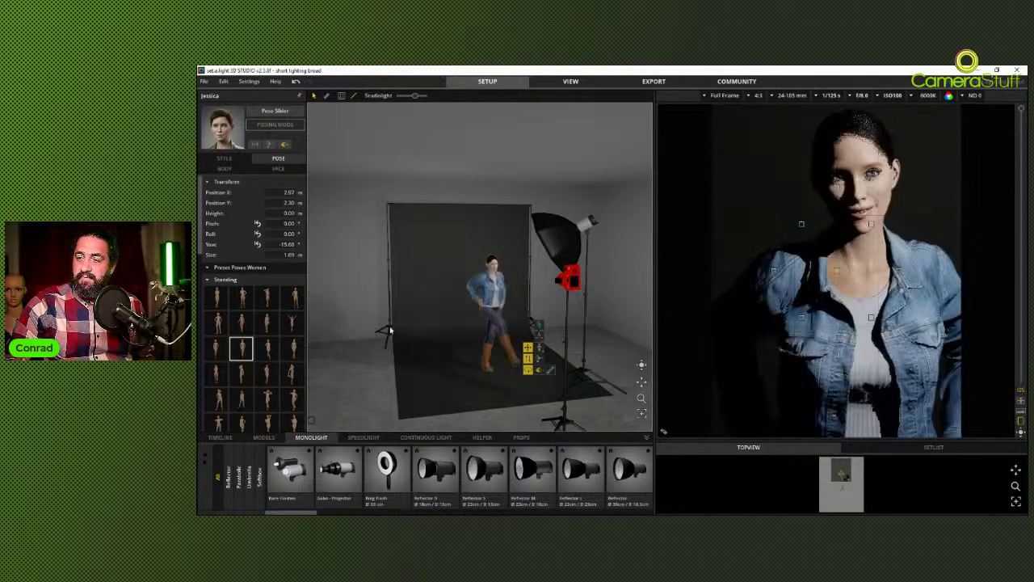
pyautogui.moveTo(531, 373); pyautogui.dragTo(517, 312)
pyautogui.moveTo(474, 349); pyautogui.dragTo(499, 382)
pyautogui.moveTo(528, 373)
# - Move the octaform light to the model's opposite side, at about X 1.72 m, Y 2.95 m, and turn the model to about -34° yaw
pyautogui.moveTo(562, 399)
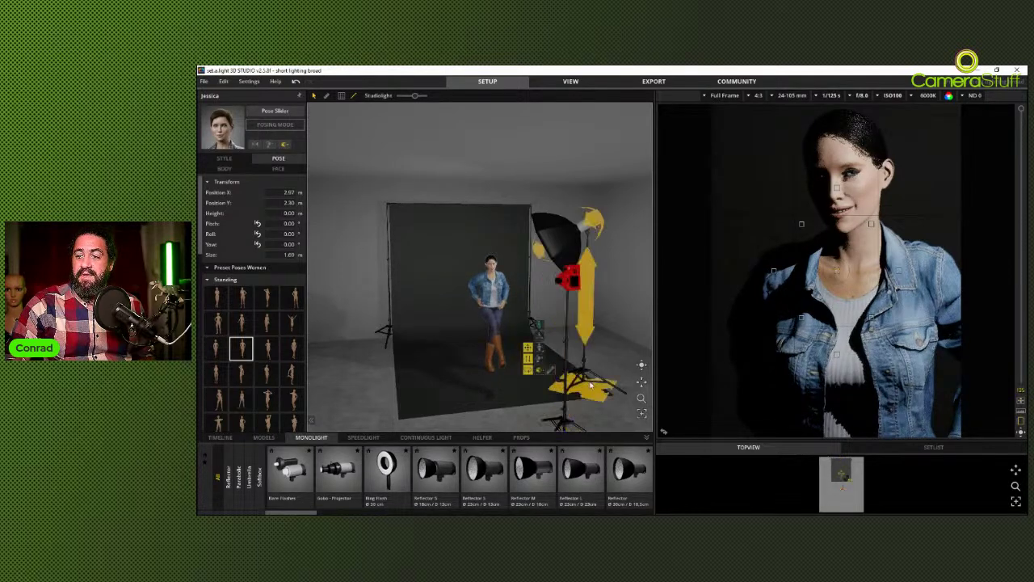
pyautogui.moveTo(562, 398); pyautogui.dragTo(381, 411)
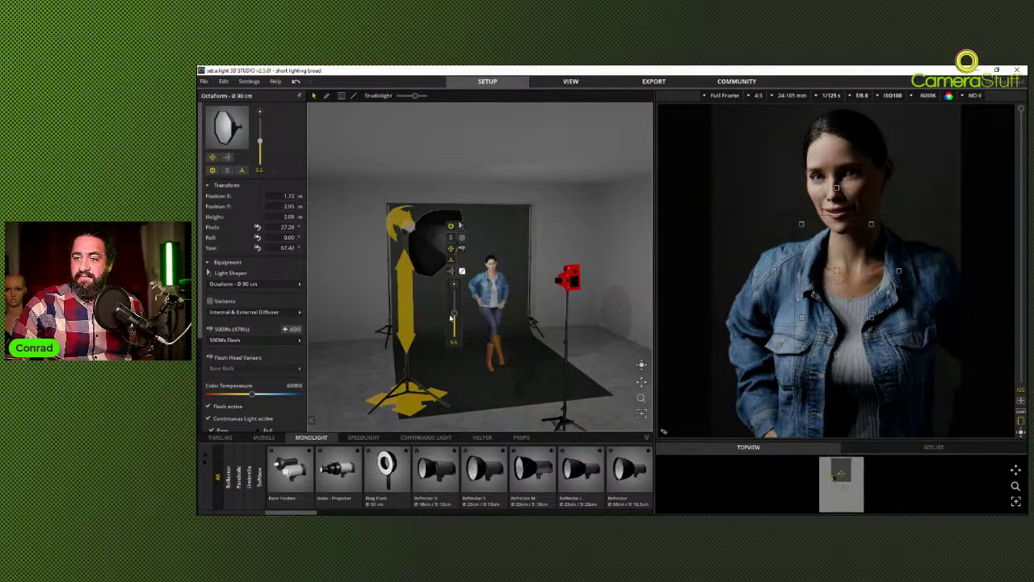
pyautogui.click(490, 300)
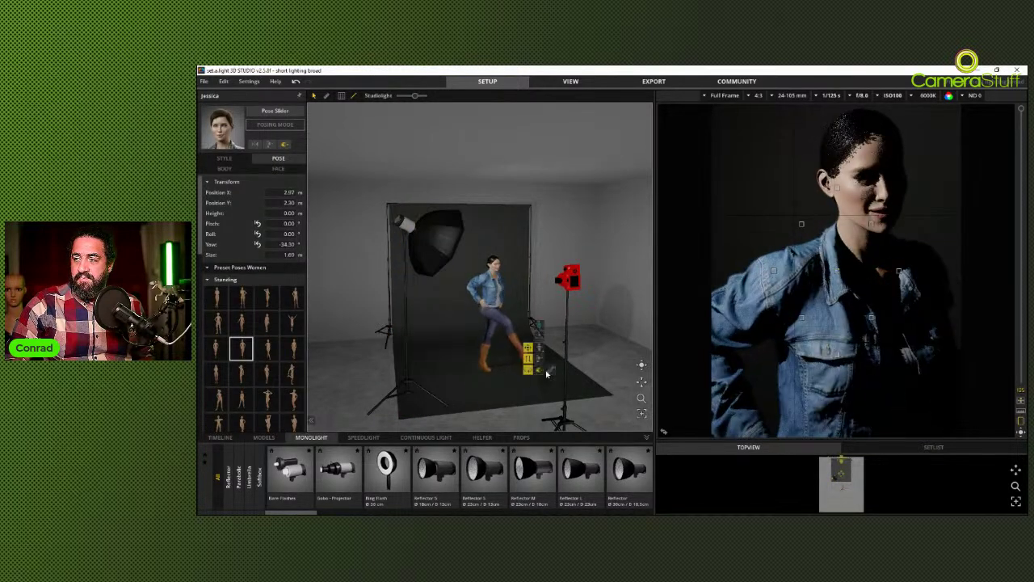
# - Bring the octaform light forward to about X 2.19 m, Y 3.30 m and rotate the model toward it to a yaw of 9.8°
pyautogui.click(449, 404)
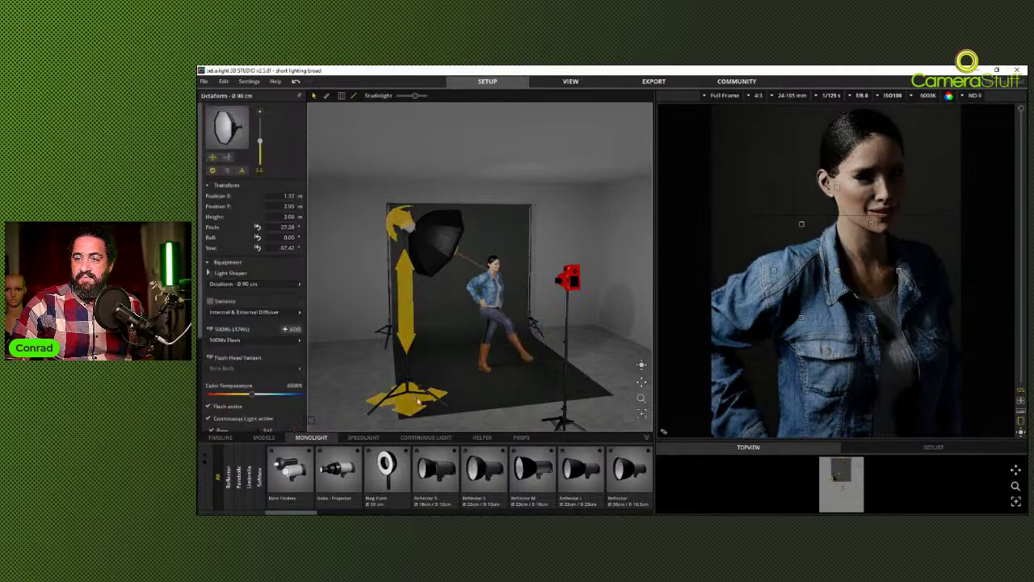
pyautogui.moveTo(448, 404); pyautogui.dragTo(453, 406)
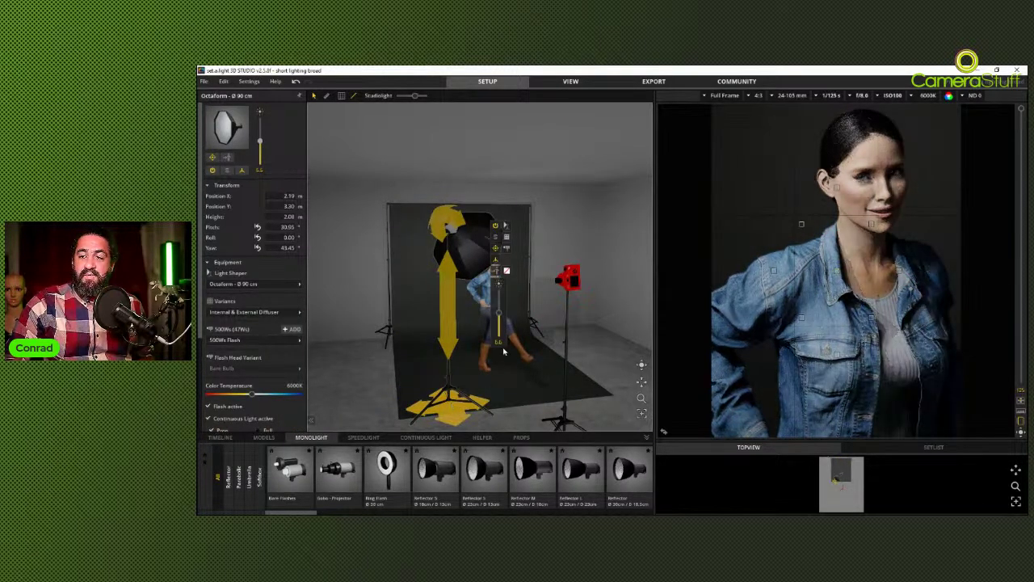
pyautogui.click(492, 308)
pyautogui.moveTo(531, 372); pyautogui.dragTo(507, 378)
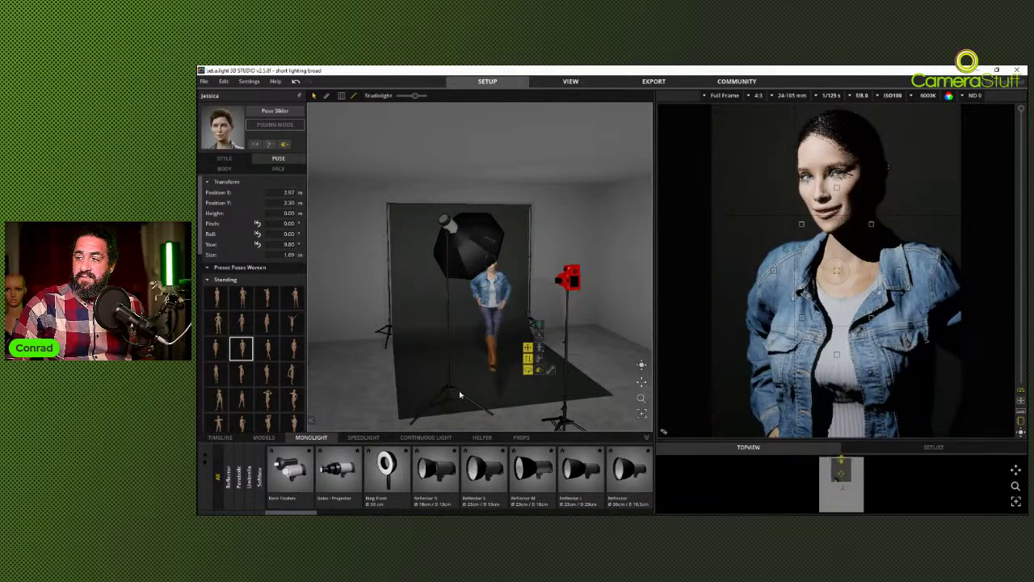
# - Lower the octaform light's power slightly and move it further to the model's side, to about X 2.13 m, Y 2.64 m
pyautogui.click(445, 412)
pyautogui.click(446, 261)
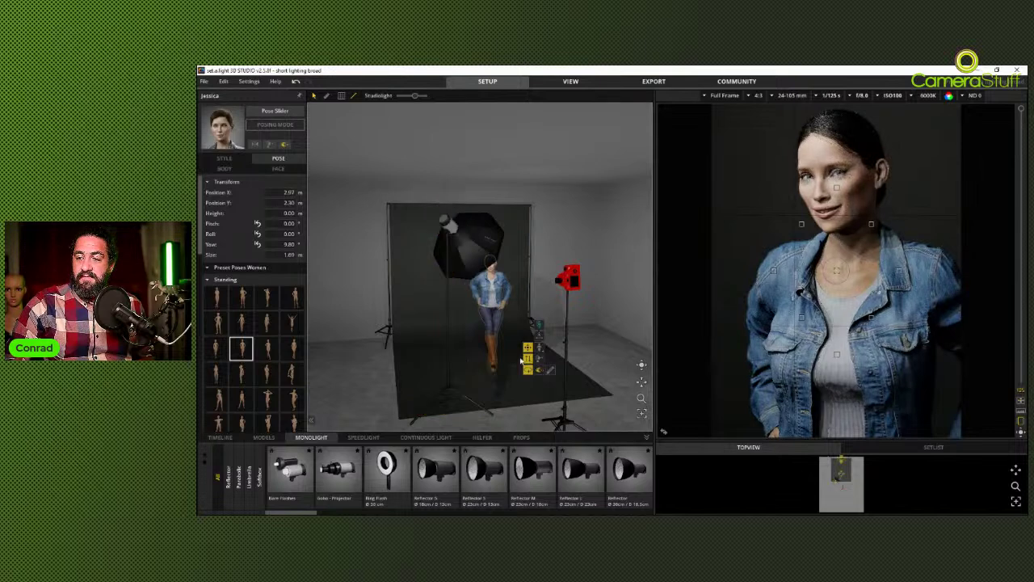
pyautogui.click(453, 244)
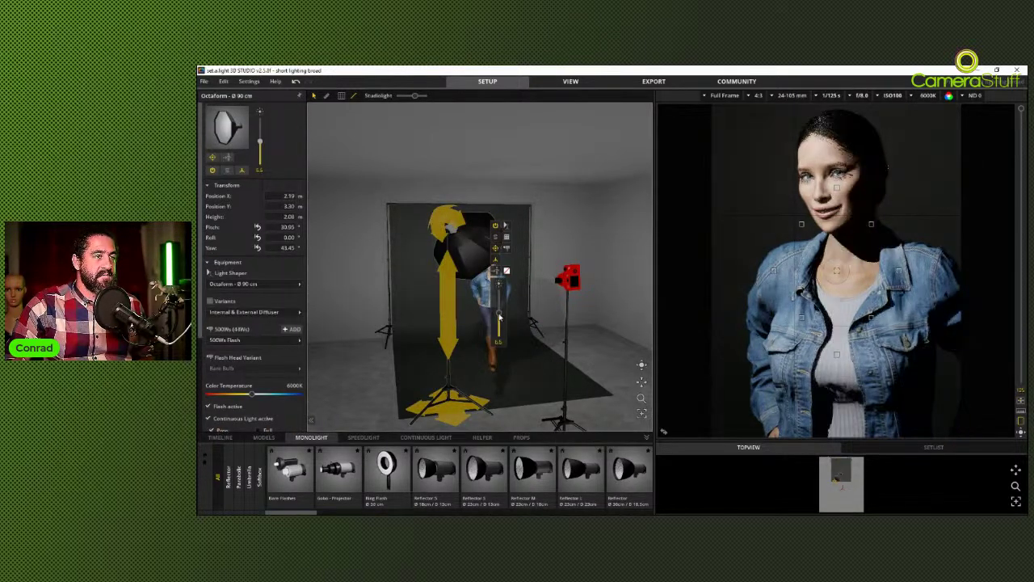
pyautogui.moveTo(457, 404); pyautogui.dragTo(432, 396)
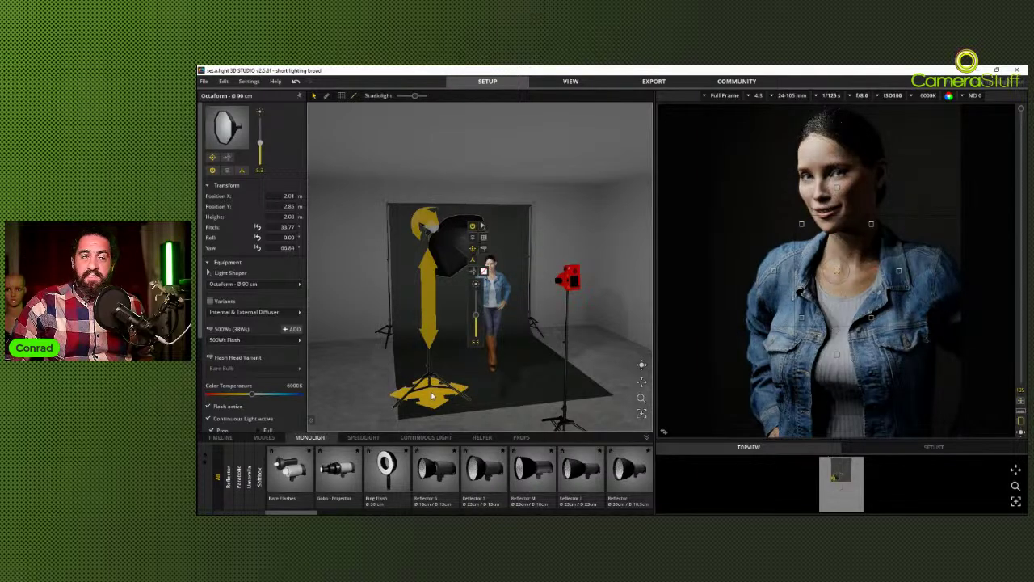
pyautogui.moveTo(433, 396)
pyautogui.mouseDown()
pyautogui.moveTo(422, 386)
pyautogui.moveTo(438, 389)
pyautogui.mouseUp()
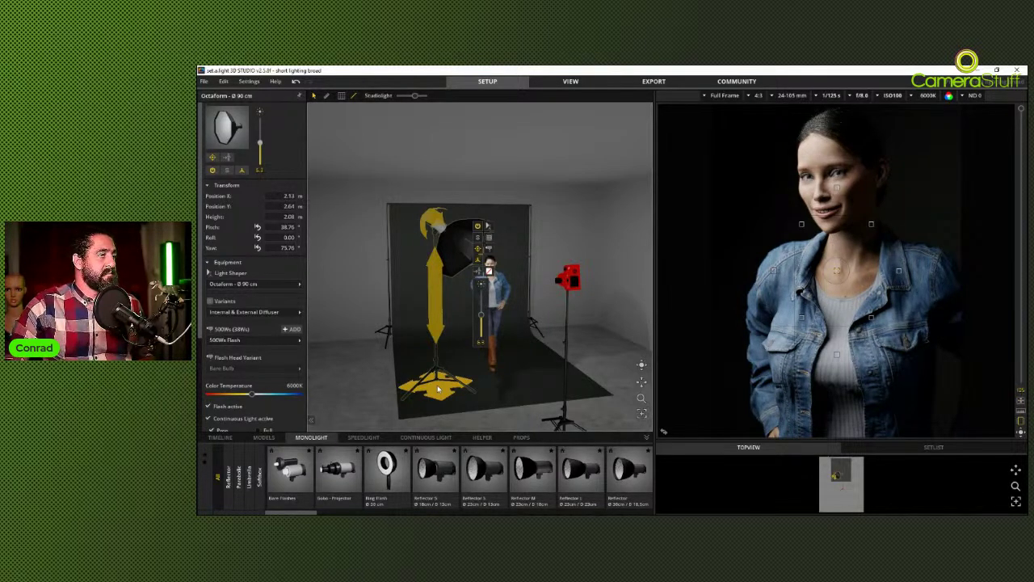
# - Apply the first standing preset pose, with crossed arms, to the model
pyautogui.click(551, 222)
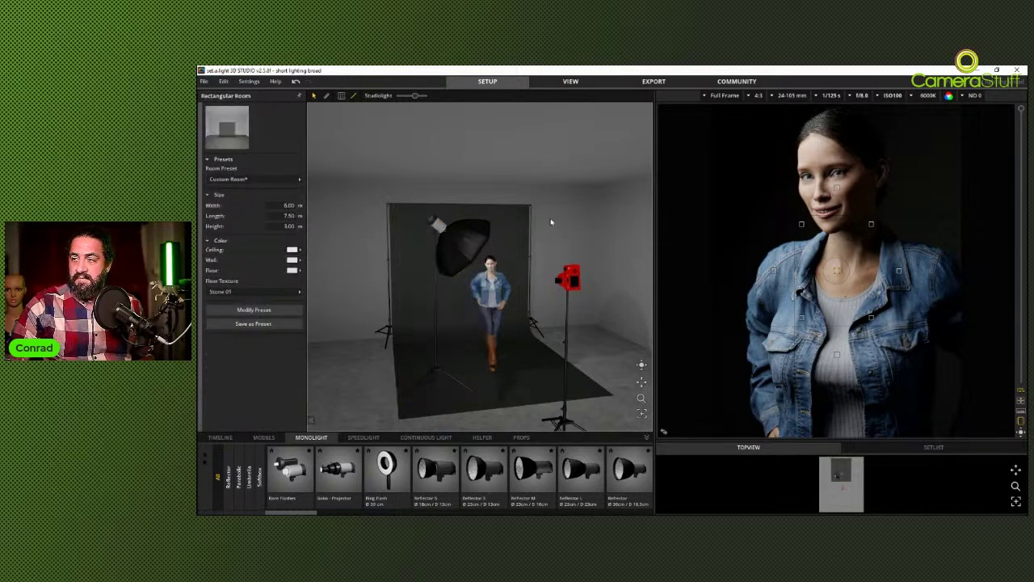
pyautogui.click(489, 299)
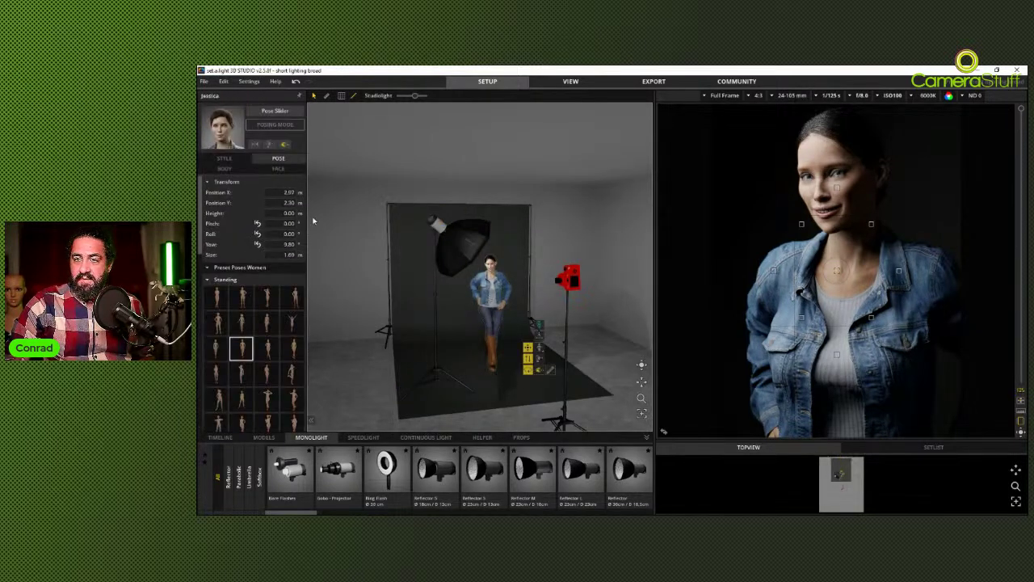
pyautogui.click(216, 299)
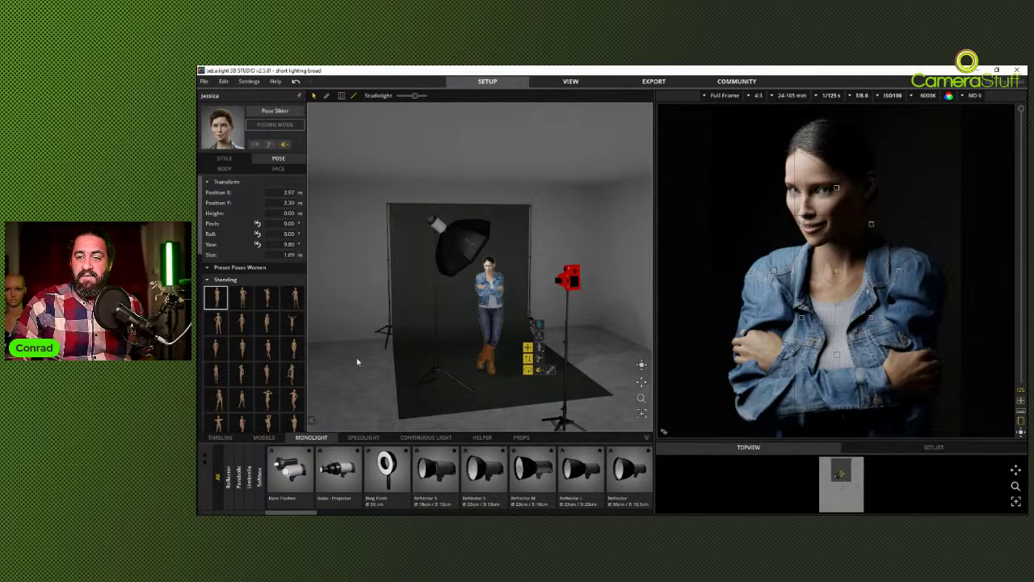
pyautogui.moveTo(359, 367); pyautogui.dragTo(334, 378, button='right')
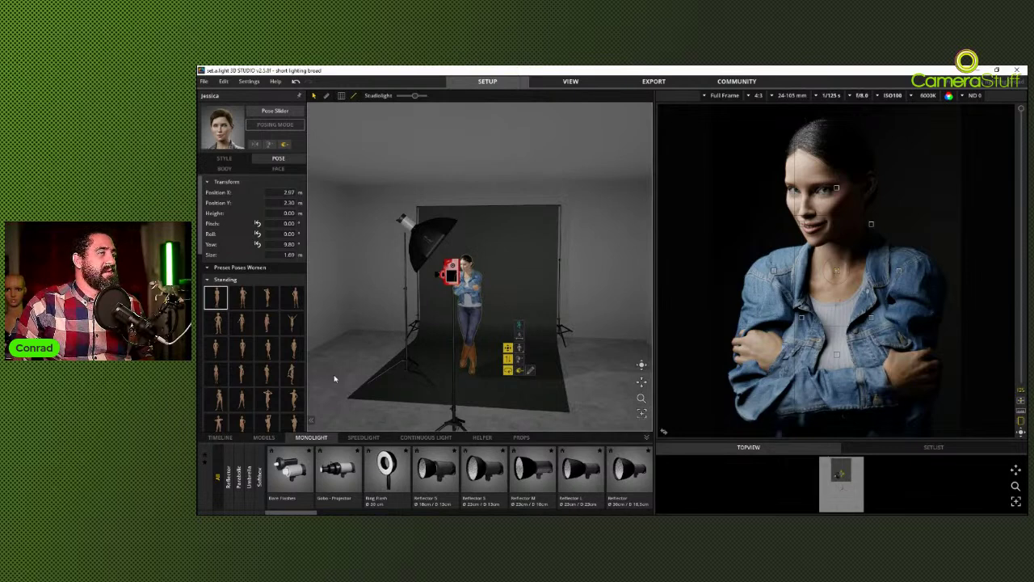